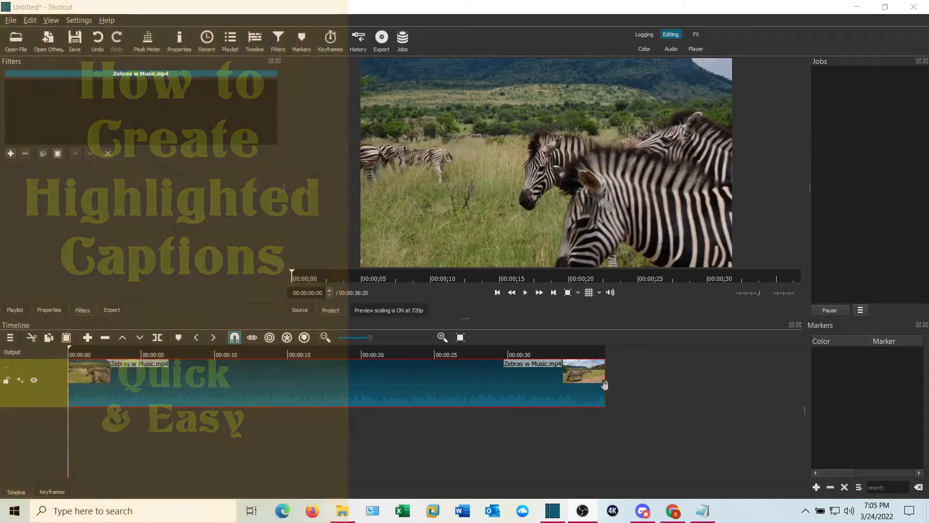
Fit the whole zebra clip in the timeline view and add a second video track above it.
{"action": "left_click", "coordinate": [461, 337]}
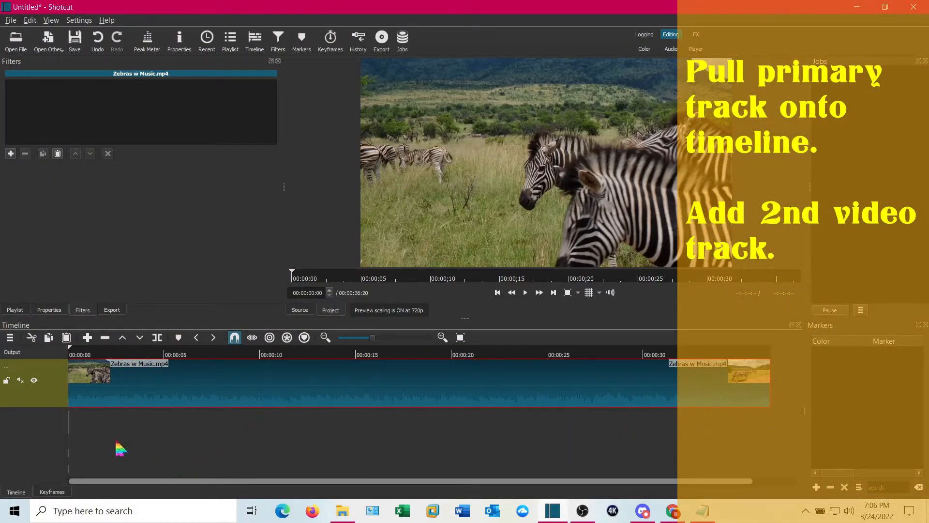
{"action": "right_click", "coordinate": [49, 406]}
{"action": "mouse_move", "coordinate": [73, 410]}
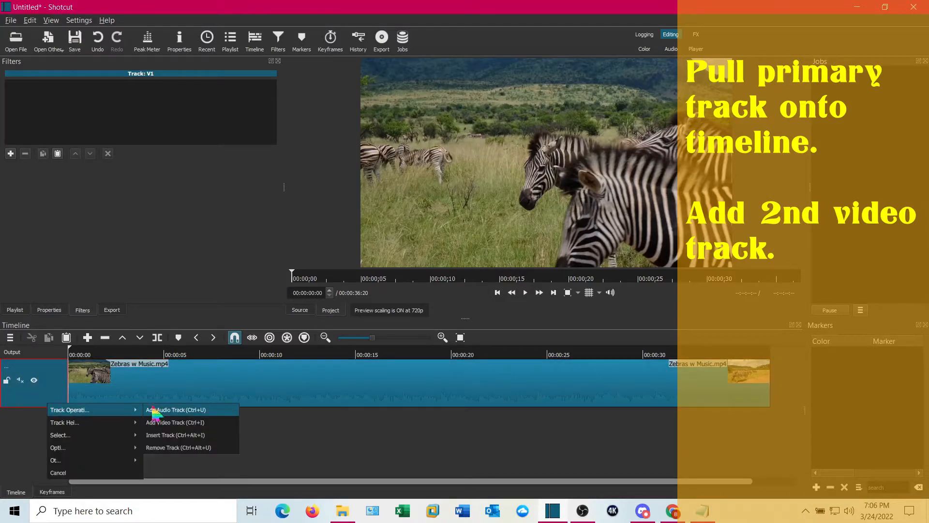
{"action": "left_click", "coordinate": [172, 422]}
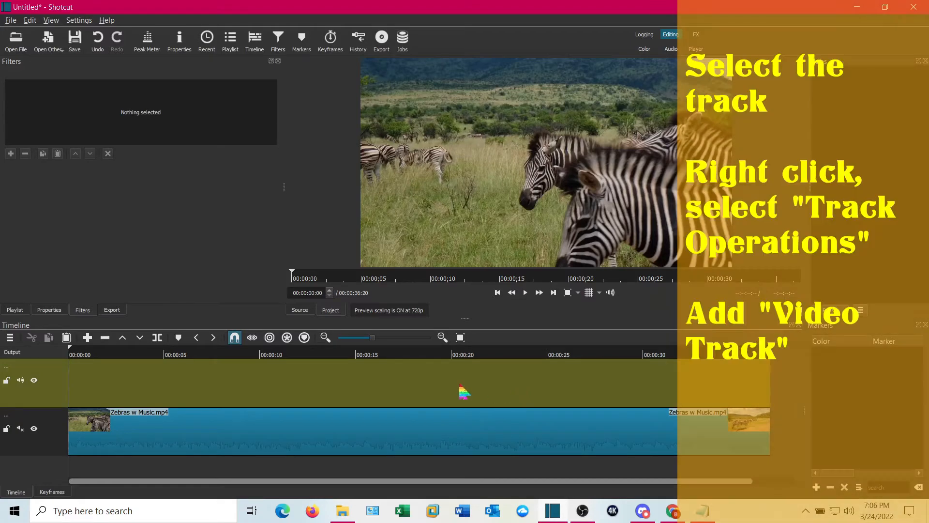
Target the new empty video track and create a solid yellow (#ffff00) Color clip.
{"action": "left_click", "coordinate": [195, 472]}
{"action": "left_click", "coordinate": [170, 386]}
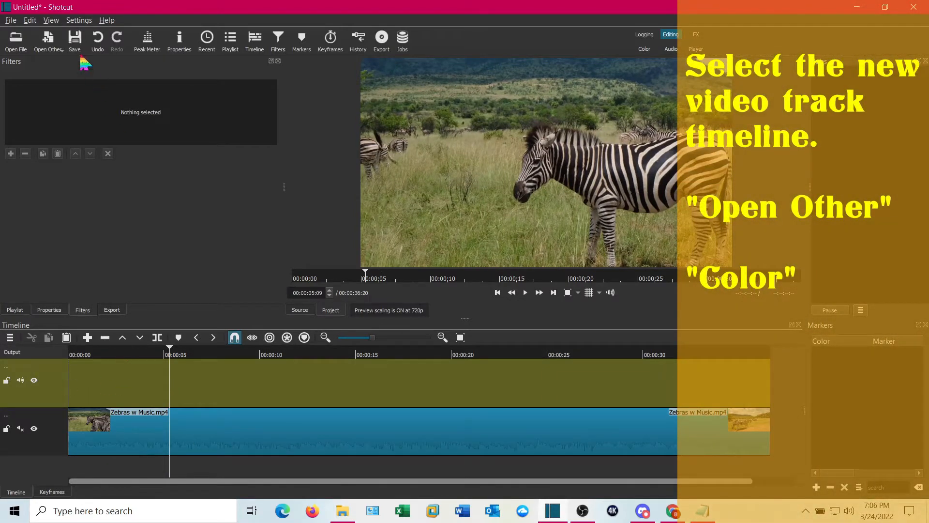
{"action": "left_click", "coordinate": [49, 42]}
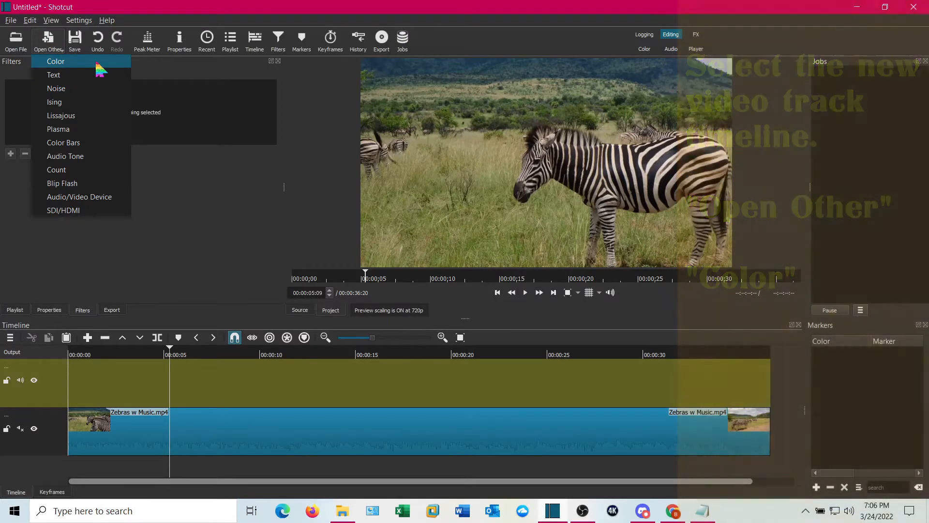
{"action": "left_click", "coordinate": [97, 62]}
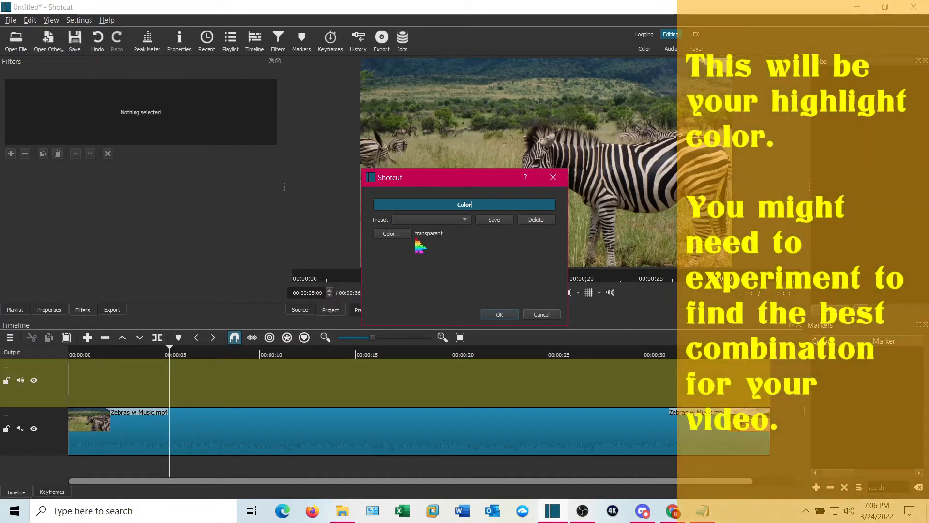
{"action": "left_click", "coordinate": [399, 234]}
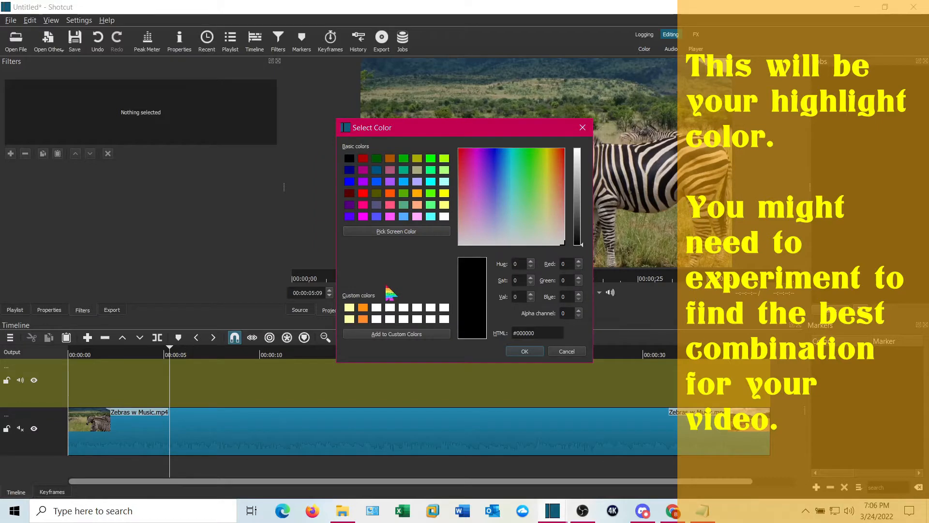
{"action": "left_click", "coordinate": [445, 194]}
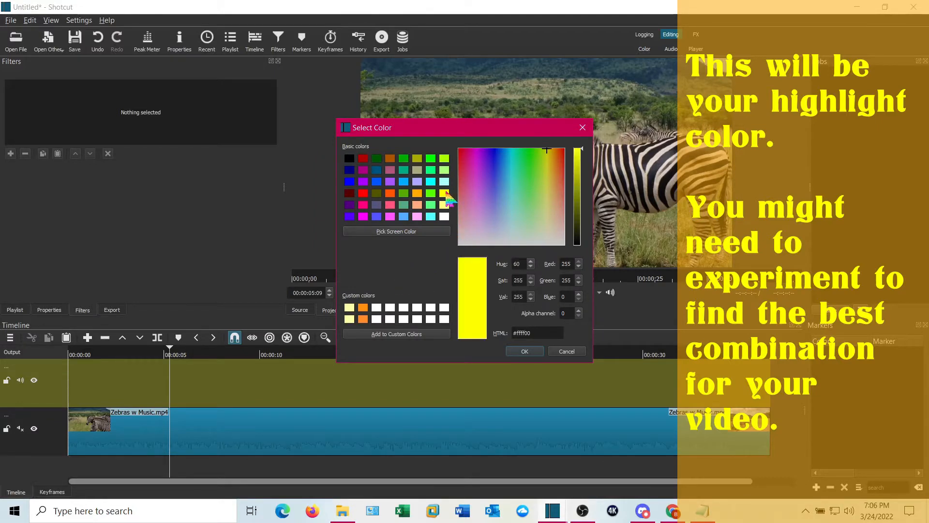
{"action": "left_click", "coordinate": [525, 352]}
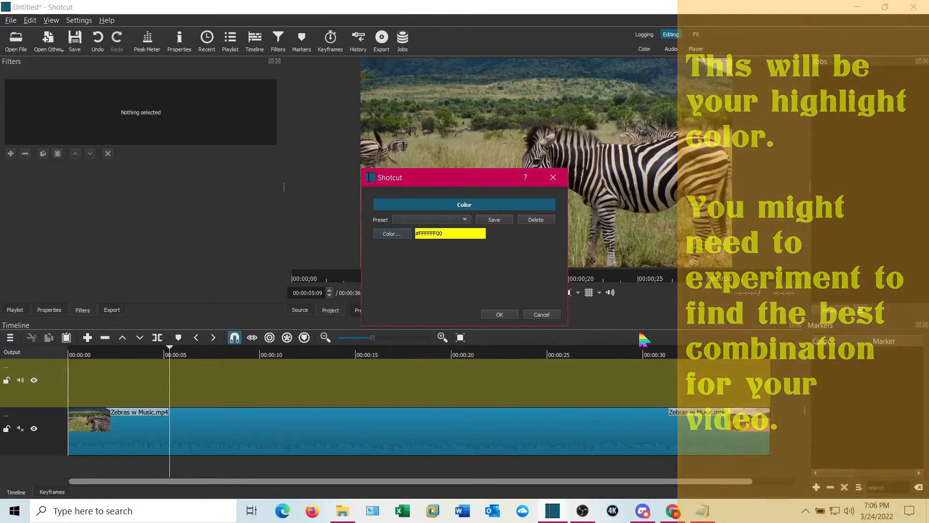
{"action": "left_click", "coordinate": [508, 313]}
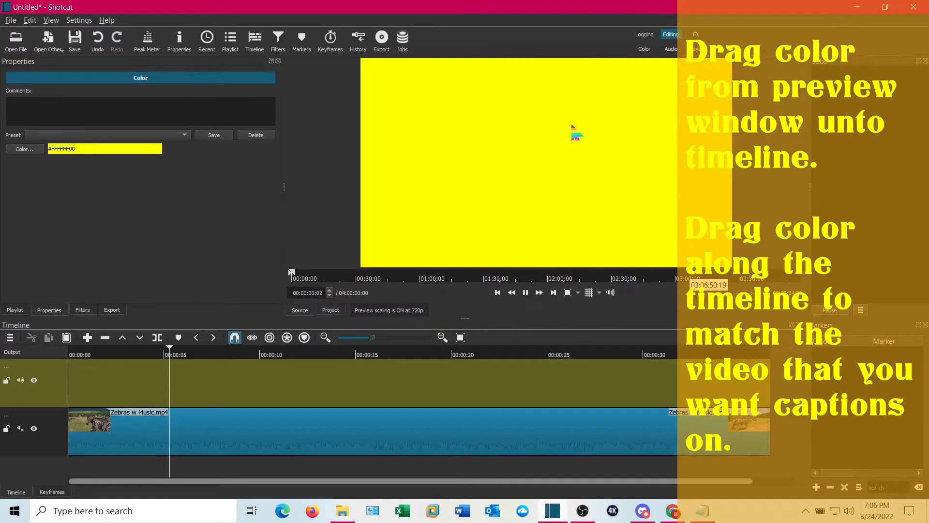
Place the yellow clip at the start of the upper video track and extend it to the end of the zebra clip.
{"action": "left_click_drag", "start_coordinate": [554, 124], "coordinate": [68, 363]}
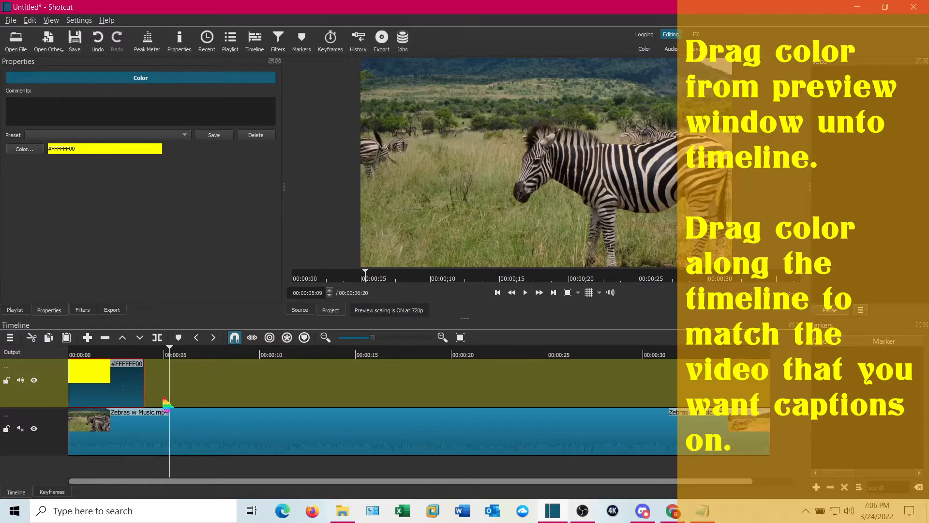
{"action": "left_click_drag", "start_coordinate": [143, 385], "coordinate": [747, 389]}
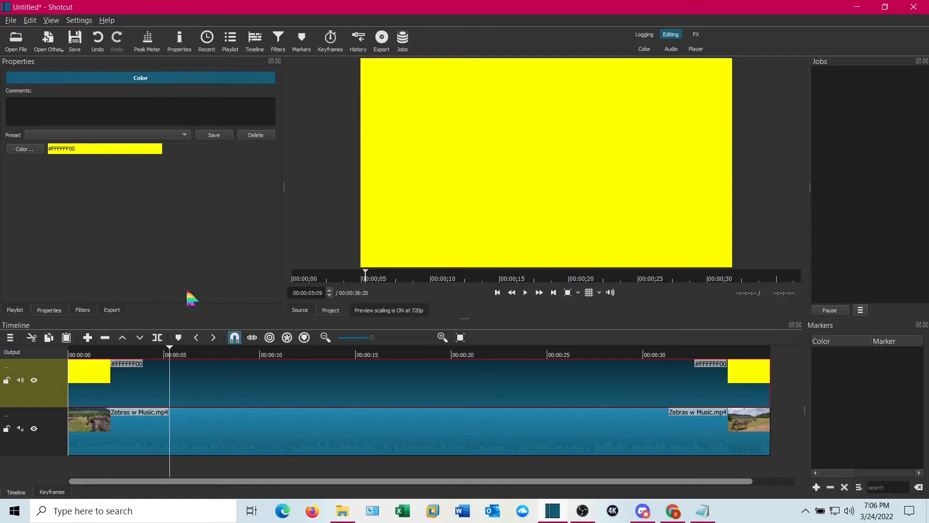
Add the Opacity video filter to the yellow clip and set its level to 30%.
{"action": "left_click", "coordinate": [82, 313]}
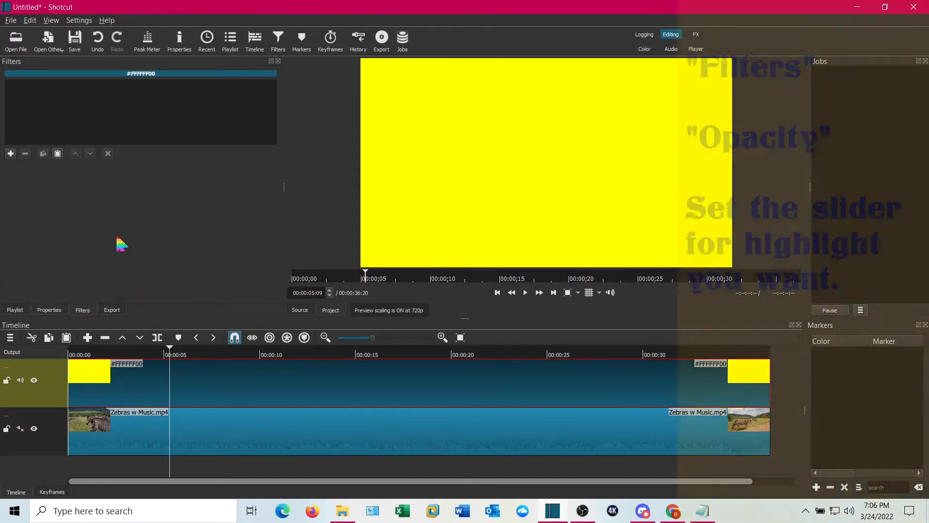
{"action": "left_click", "coordinate": [11, 153]}
{"action": "left_click", "coordinate": [74, 99]}
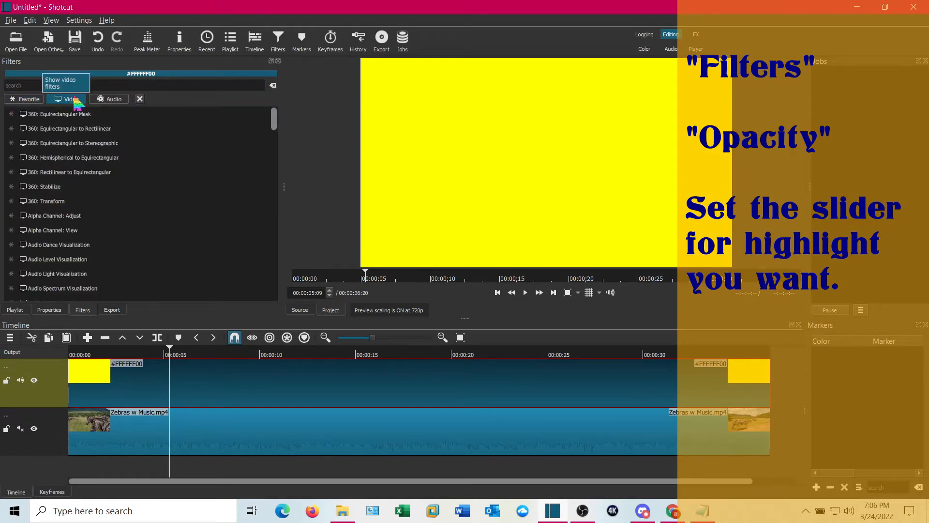
{"action": "left_click_drag", "start_coordinate": [274, 122], "coordinate": [272, 241]}
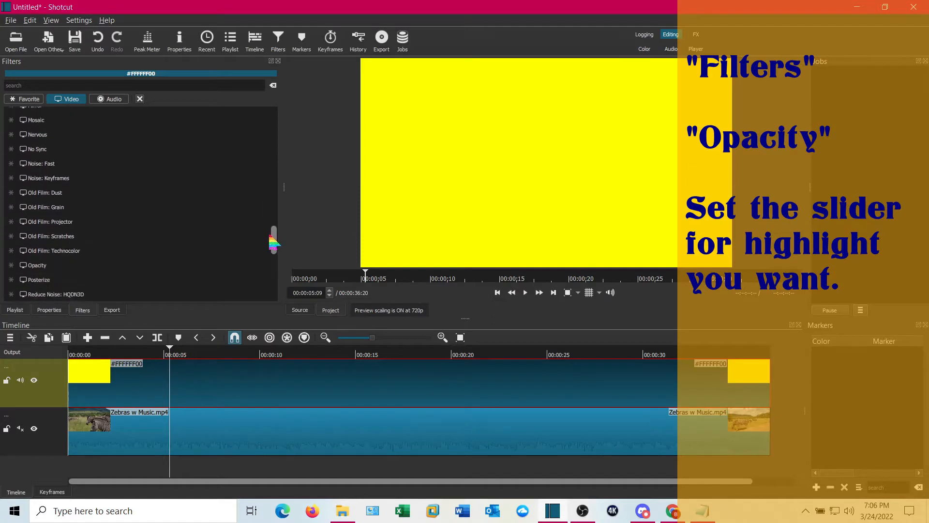
{"action": "left_click", "coordinate": [44, 268]}
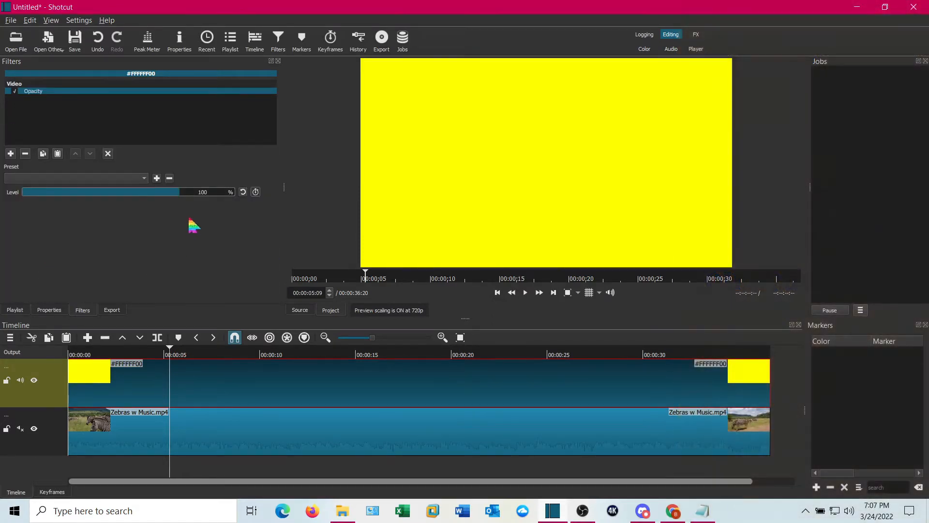
{"action": "left_click_drag", "start_coordinate": [181, 195], "coordinate": [68, 196]}
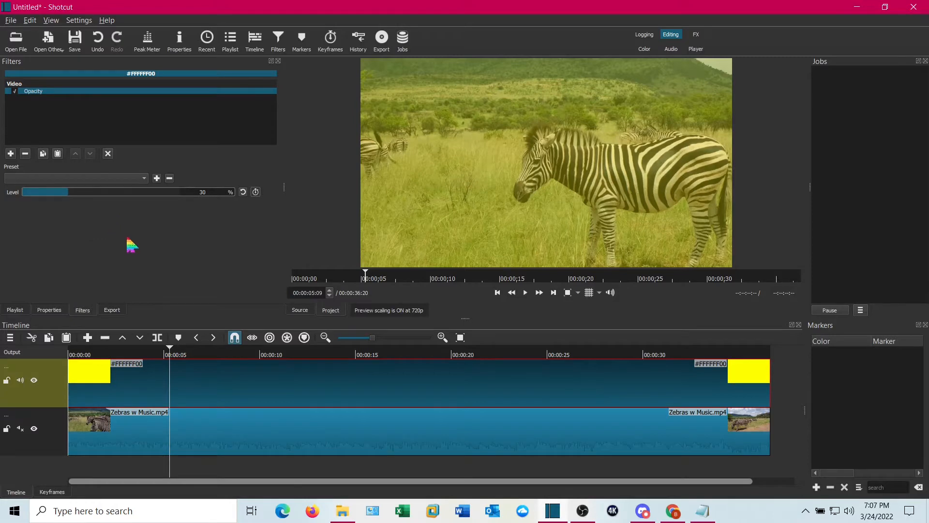
Add the Crop: Source filter to the yellow clip and crop 820 px from its bottom.
{"action": "left_click", "coordinate": [10, 153]}
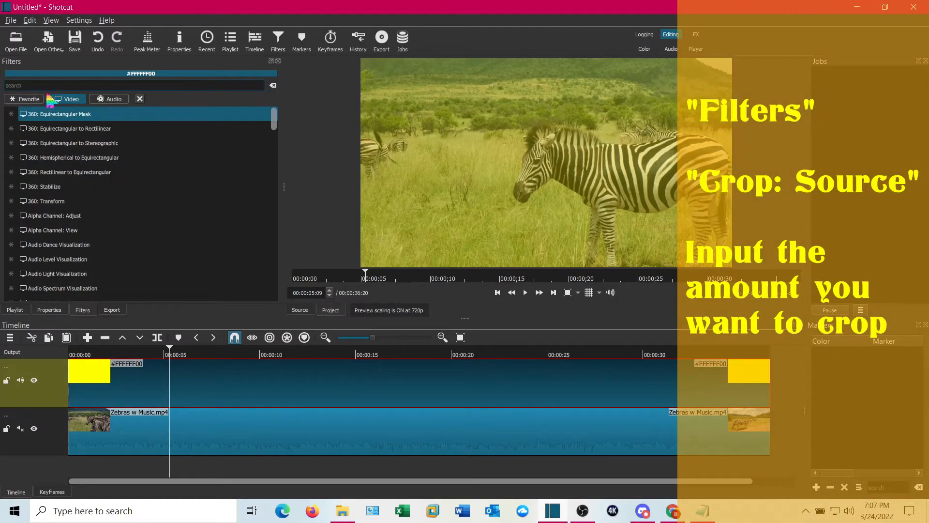
{"action": "left_click", "coordinate": [27, 99]}
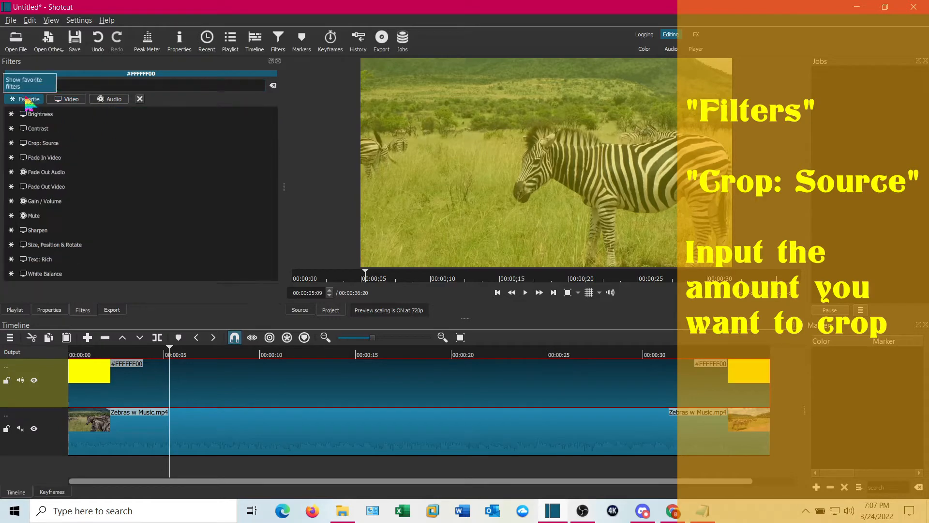
{"action": "left_click", "coordinate": [41, 147]}
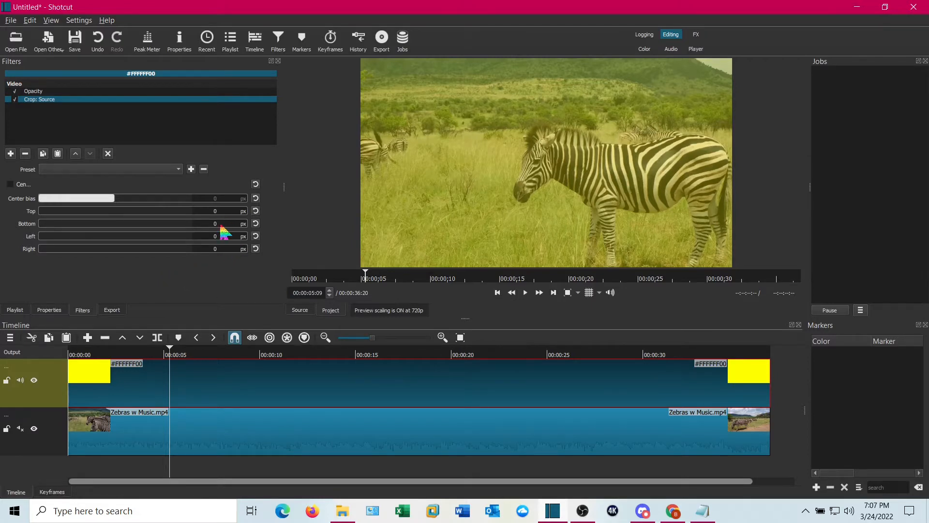
{"action": "left_click_drag", "start_coordinate": [220, 225], "coordinate": [203, 224]}
{"action": "type", "text": "820"}
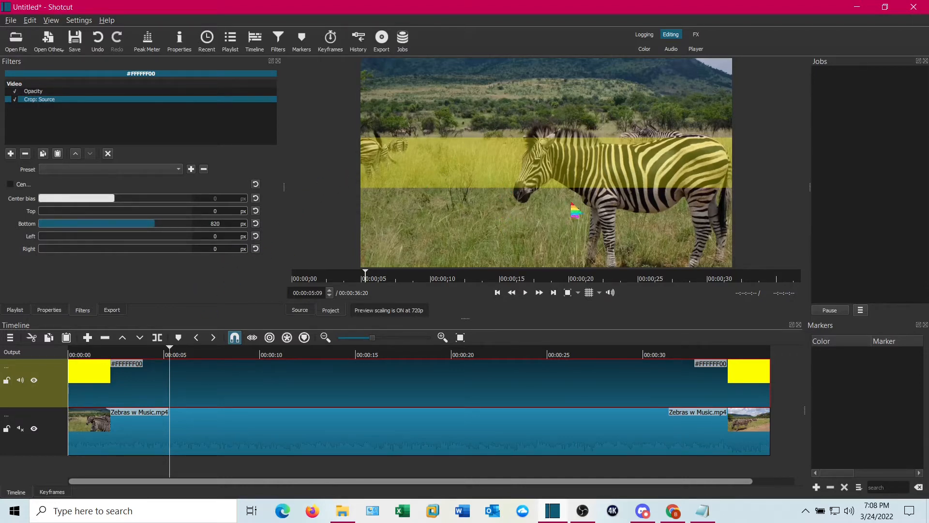
Add the Size, Position & Rotate filter to the yellow clip and set its vertical fit to Bottom.
{"action": "left_click", "coordinate": [10, 153]}
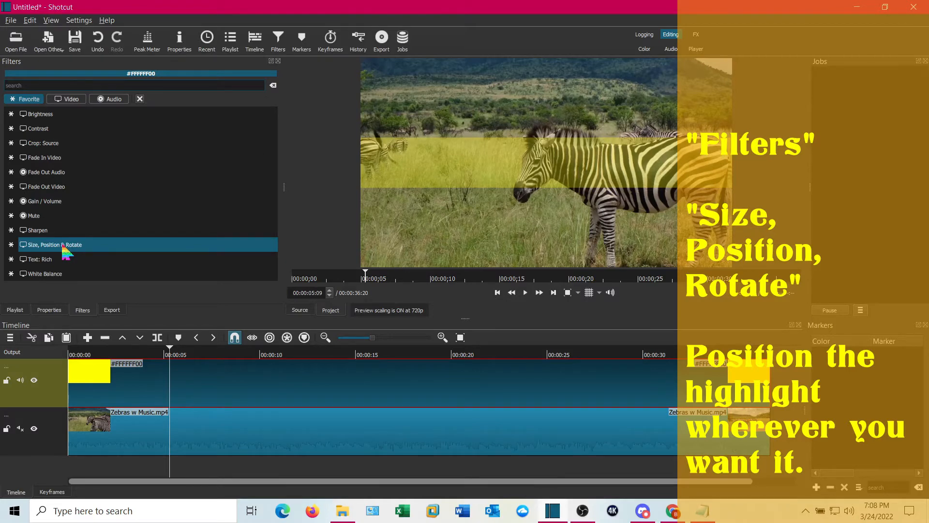
{"action": "left_click", "coordinate": [102, 249]}
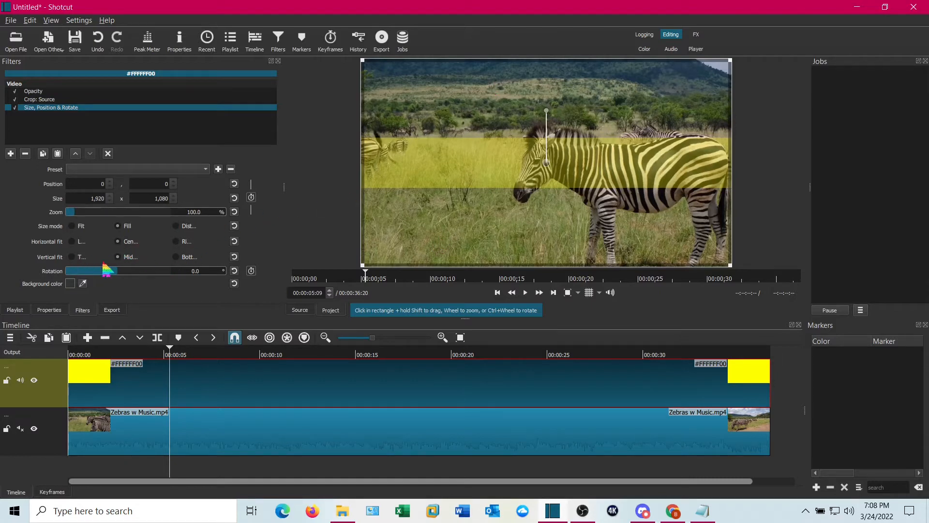
{"action": "left_click", "coordinate": [176, 257]}
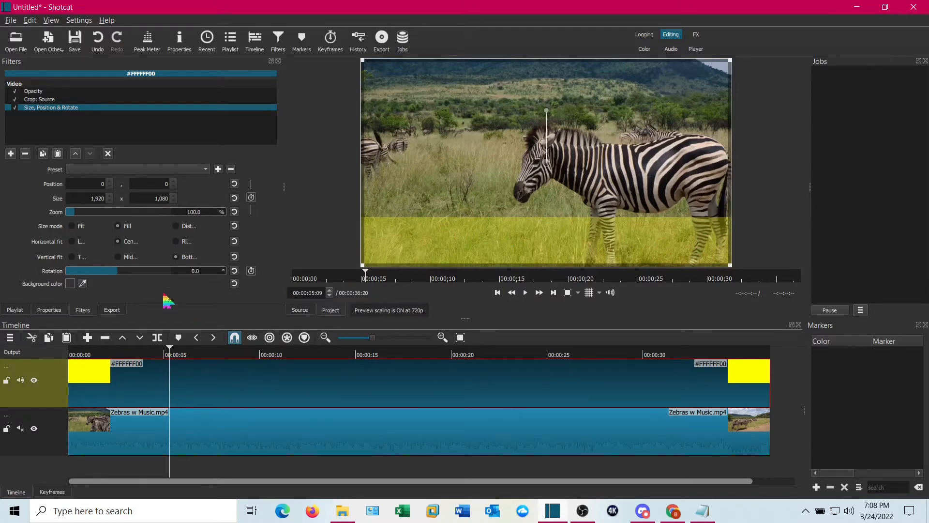
Add a Text: Rich filter and fit its text box inside the yellow band, about 1,854 x 264 at position 37, 815.
{"action": "left_click", "coordinate": [10, 154]}
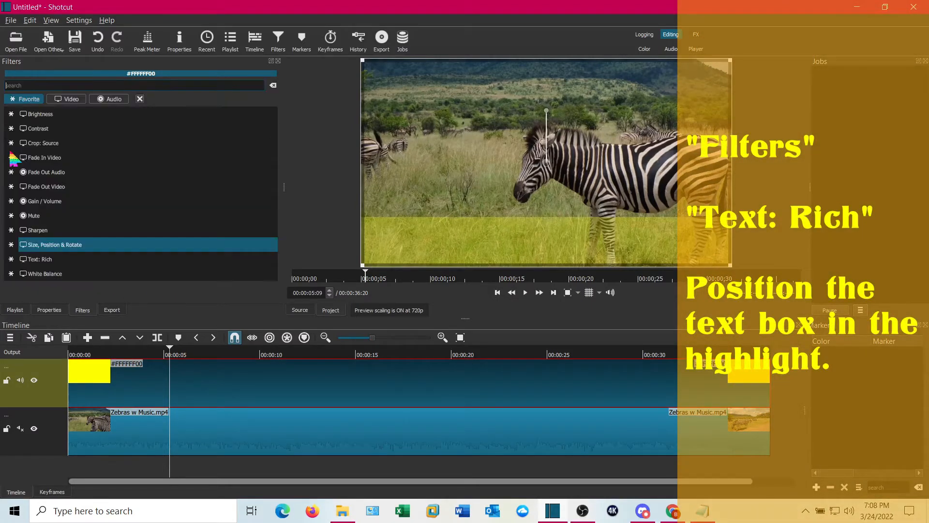
{"action": "left_click", "coordinate": [65, 263]}
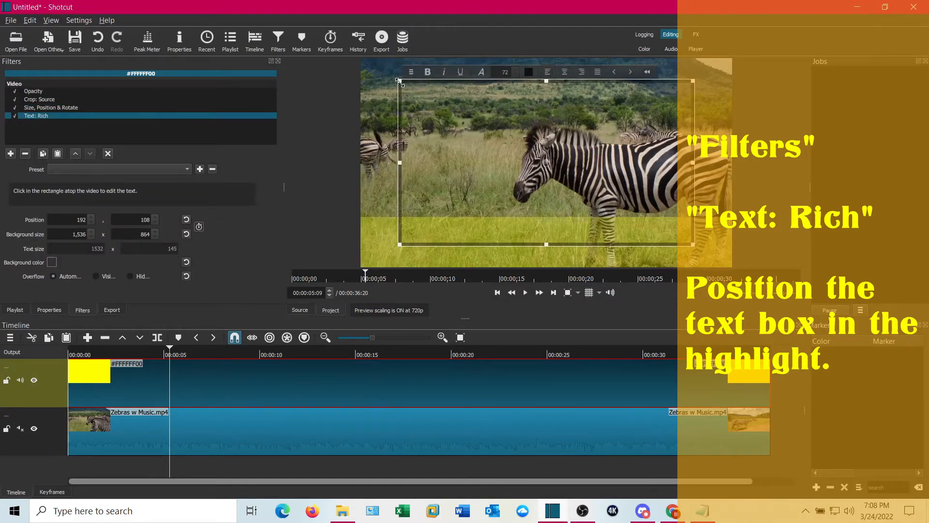
{"action": "left_click_drag", "start_coordinate": [402, 108], "coordinate": [373, 233]}
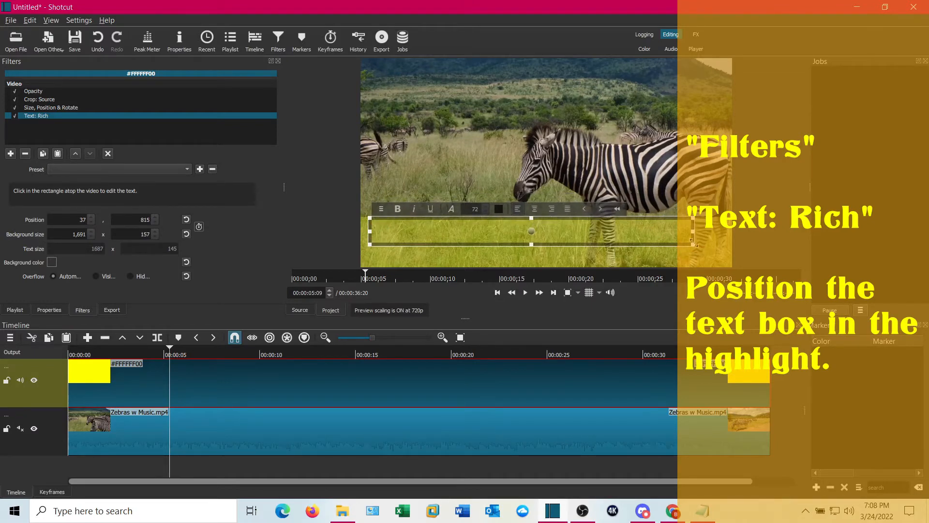
{"action": "left_click_drag", "start_coordinate": [694, 242], "coordinate": [729, 270]}
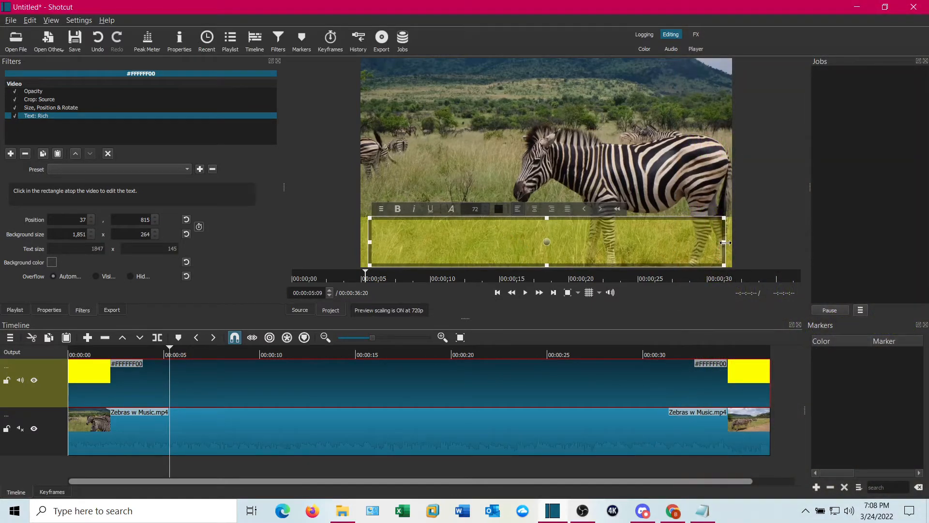
{"action": "left_click_drag", "start_coordinate": [725, 242], "coordinate": [733, 249]}
Copy "Zebras can sleep while standing up." from the Zebra Facts file in Notepad and paste it into the Shotcut caption text box.
{"action": "left_click", "coordinate": [703, 510]}
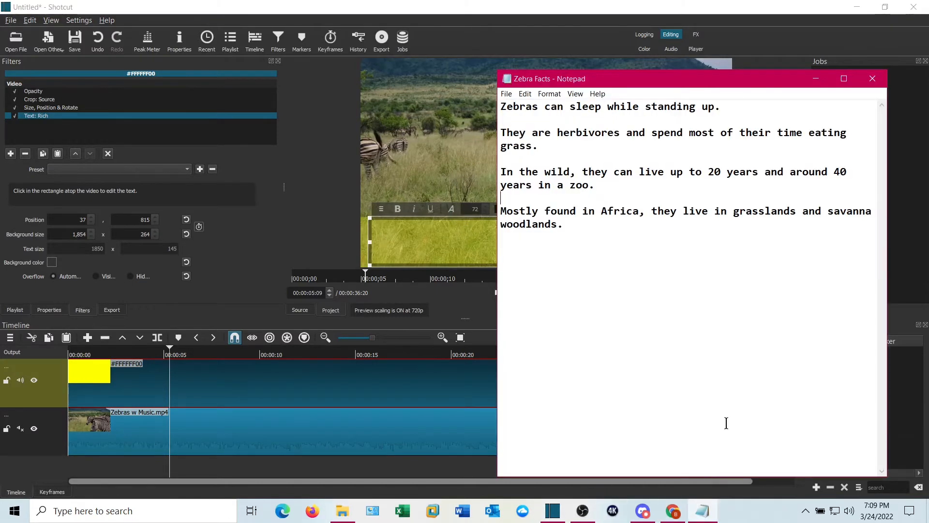
{"action": "left_click_drag", "start_coordinate": [722, 107], "coordinate": [509, 109]}
{"action": "right_click", "coordinate": [504, 107]}
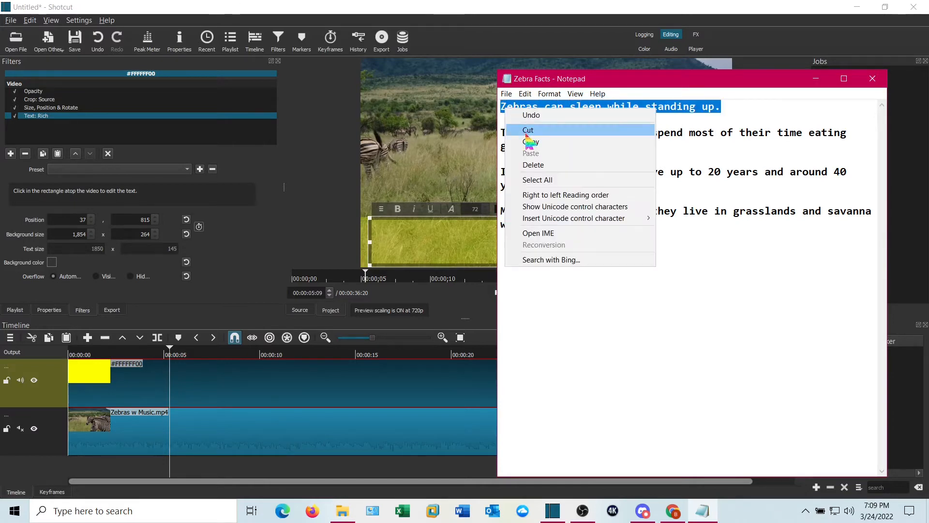
{"action": "left_click", "coordinate": [528, 139]}
{"action": "left_click", "coordinate": [443, 241]}
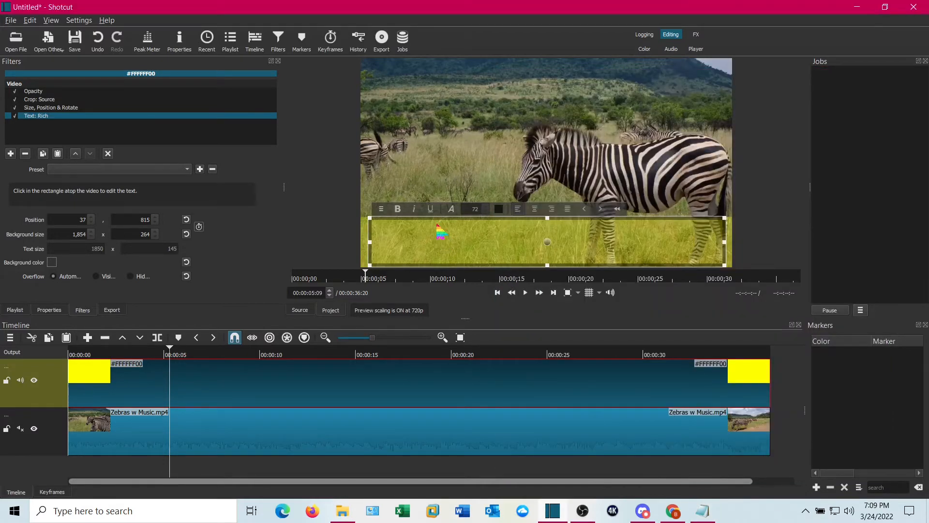
{"action": "right_click", "coordinate": [440, 232]}
{"action": "left_click", "coordinate": [456, 204]}
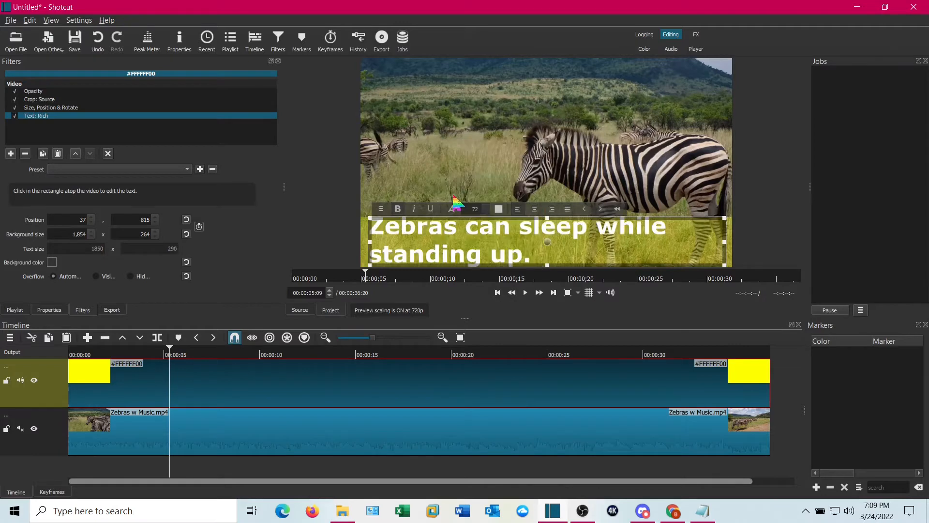
Set the whole caption's text size to 54 and its color to dark blue #00007f.
{"action": "left_click_drag", "start_coordinate": [537, 263], "coordinate": [378, 231]}
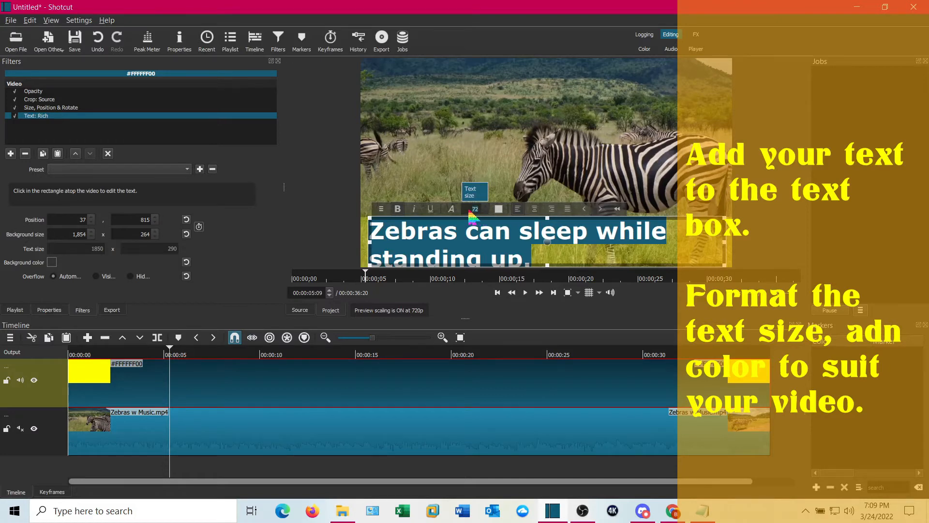
{"action": "type", "text": "54"}
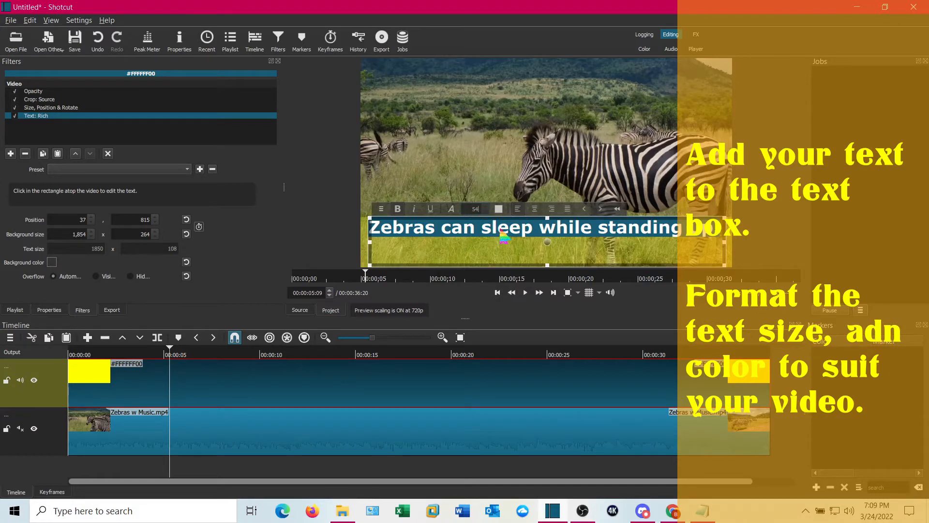
{"action": "left_click", "coordinate": [499, 210]}
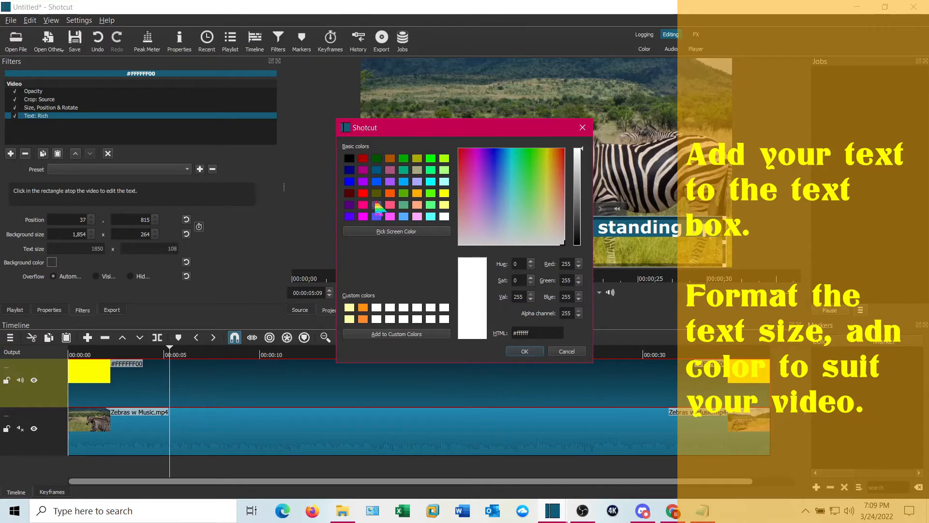
{"action": "left_click", "coordinate": [349, 171]}
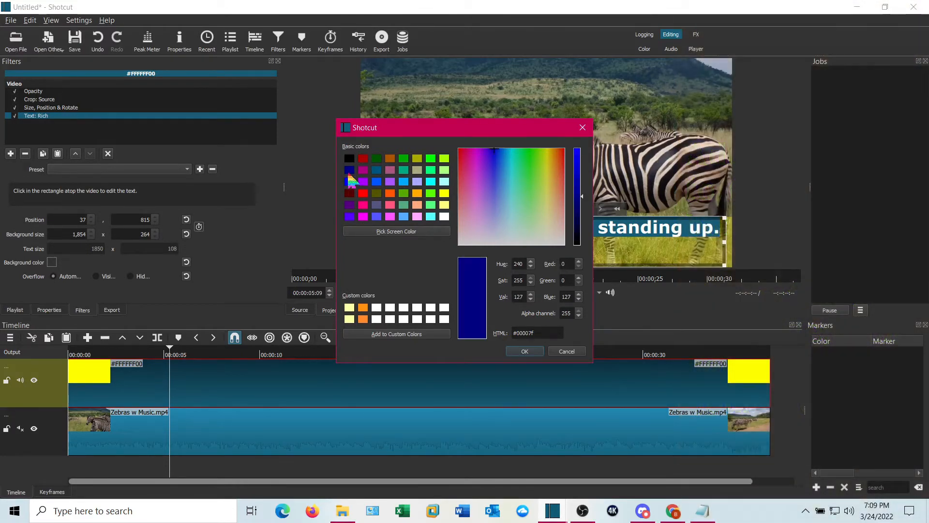
{"action": "left_click", "coordinate": [525, 351]}
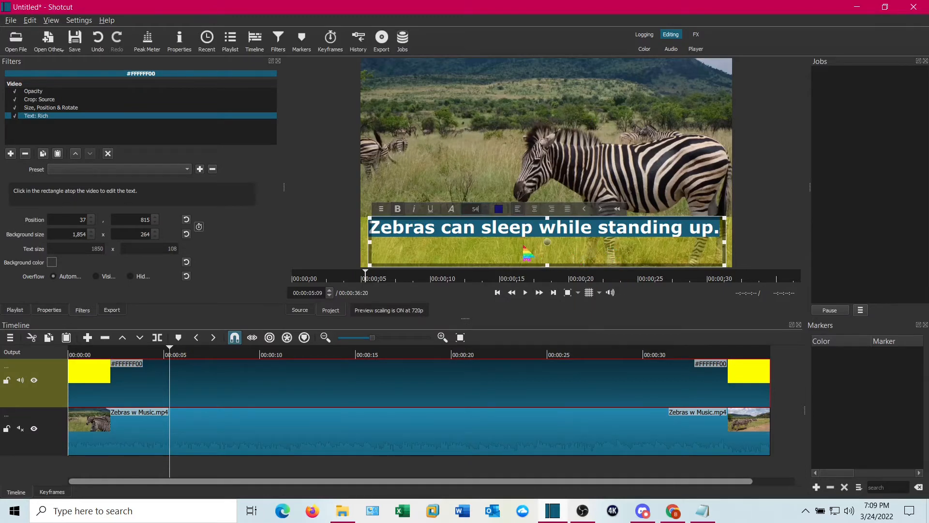
Center the caption text and widen its text box to about 1,904 px, starting at horizontal position 10.
{"action": "left_click", "coordinate": [535, 209]}
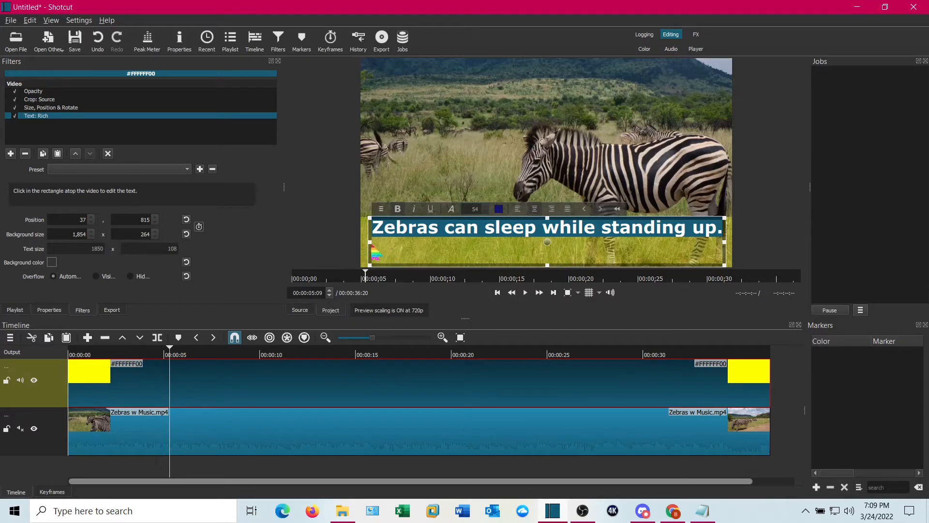
{"action": "left_click_drag", "start_coordinate": [370, 243], "coordinate": [365, 243]}
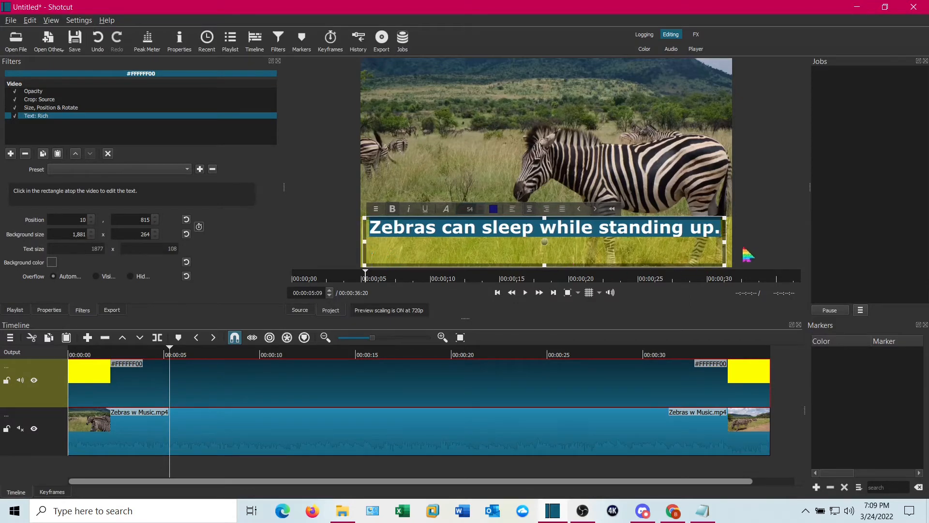
{"action": "left_click_drag", "start_coordinate": [730, 245], "coordinate": [734, 245]}
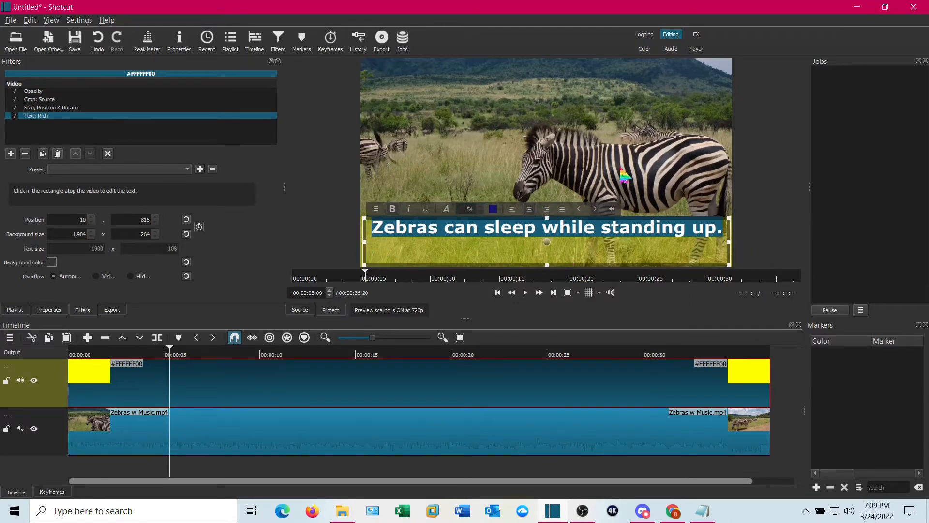
Play back the video to preview the caption over the yellow band.
{"action": "left_click", "coordinate": [45, 403]}
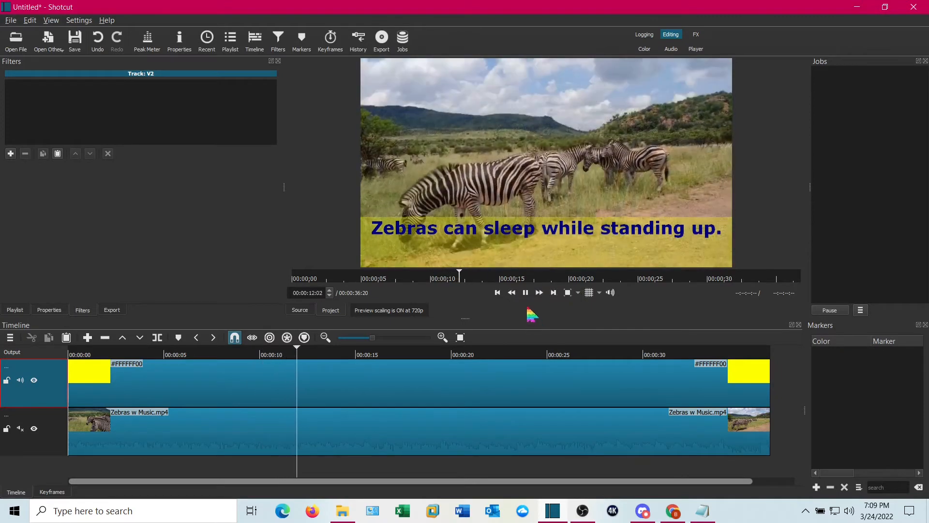
{"action": "left_click", "coordinate": [526, 293]}
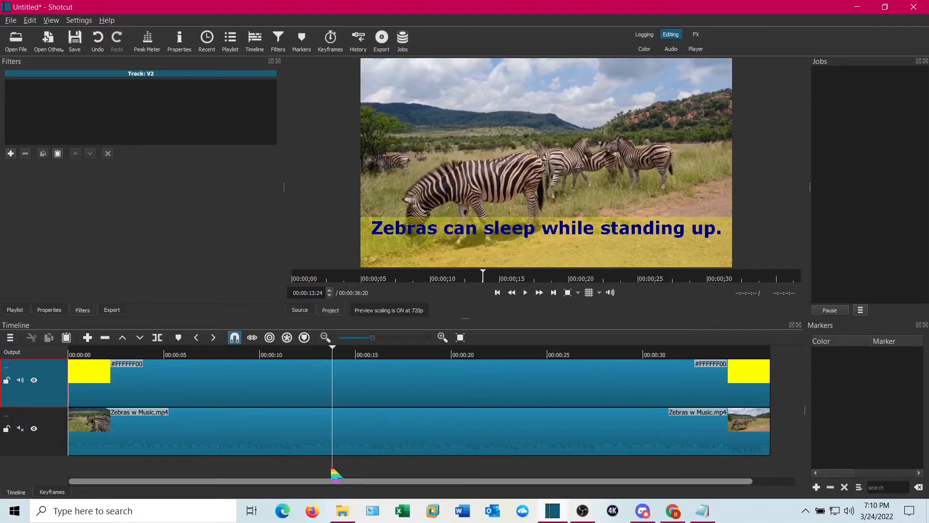
Split the yellow clip at about 10, 20 and 30 seconds.
{"action": "left_click_drag", "start_coordinate": [332, 469], "coordinate": [259, 462]}
{"action": "left_click", "coordinate": [218, 379]}
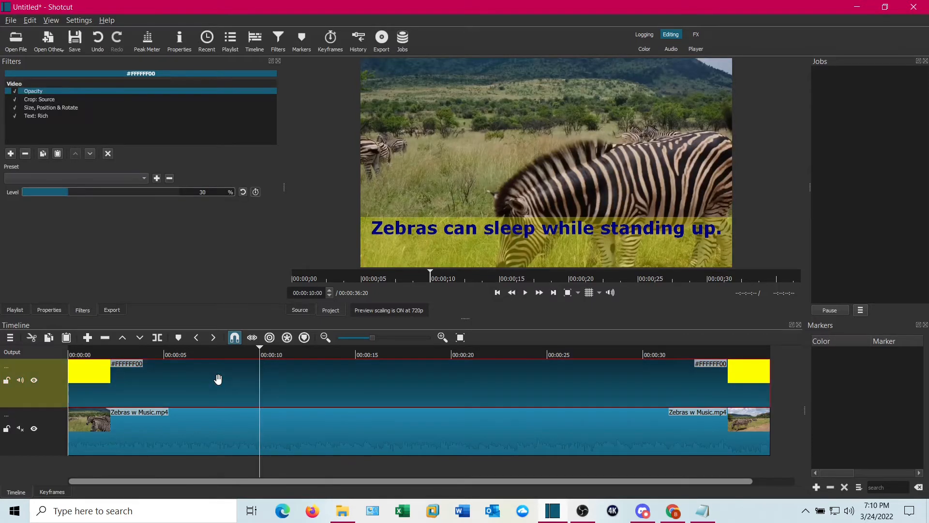
{"action": "left_click", "coordinate": [157, 337]}
{"action": "left_click_drag", "start_coordinate": [260, 472], "coordinate": [450, 439]}
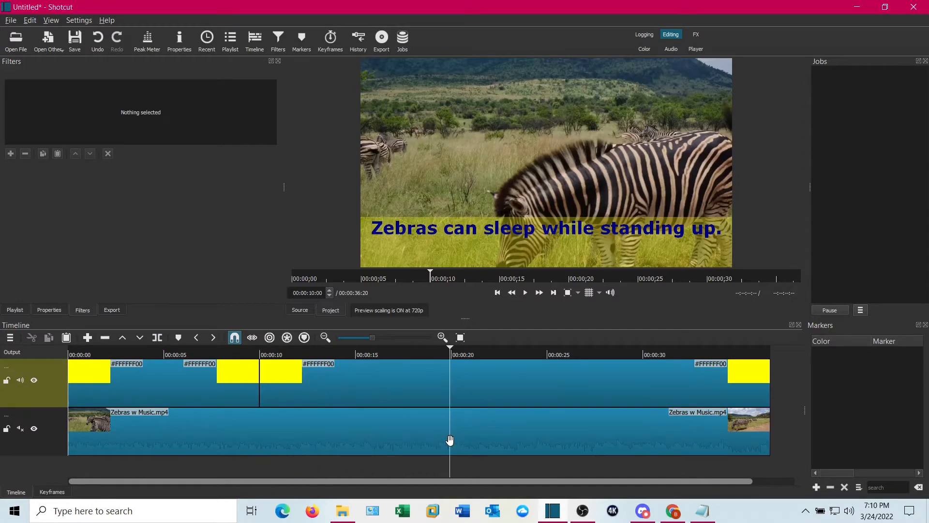
{"action": "left_click", "coordinate": [424, 370]}
{"action": "left_click", "coordinate": [158, 338]}
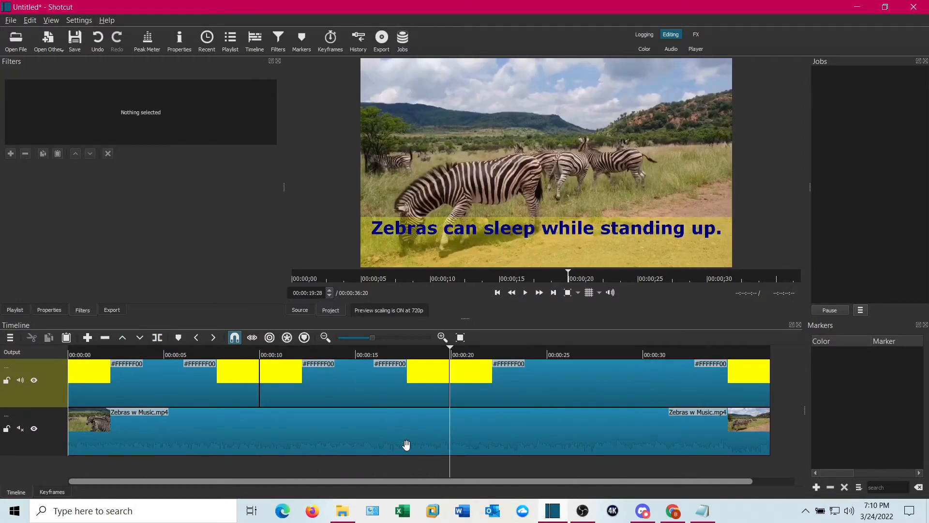
{"action": "left_click_drag", "start_coordinate": [455, 472], "coordinate": [643, 445]}
{"action": "left_click", "coordinate": [538, 362]}
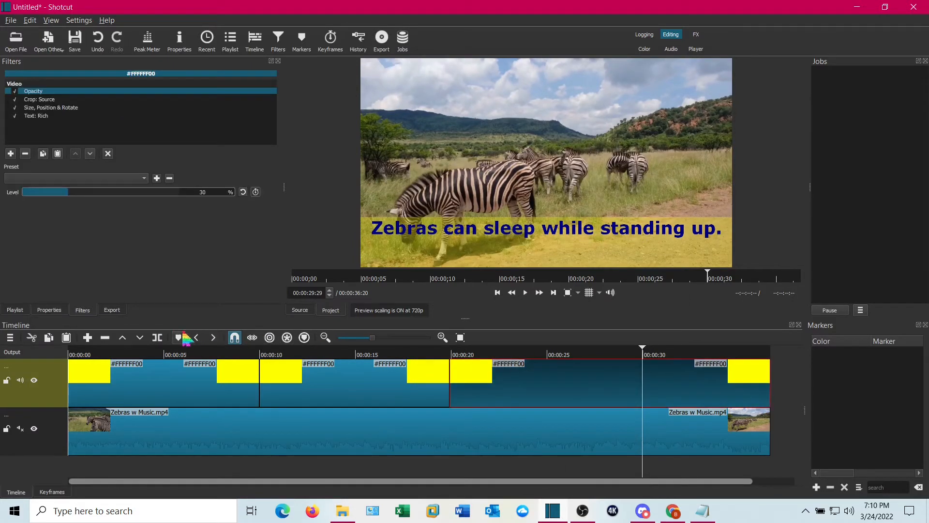
{"action": "left_click", "coordinate": [157, 337]}
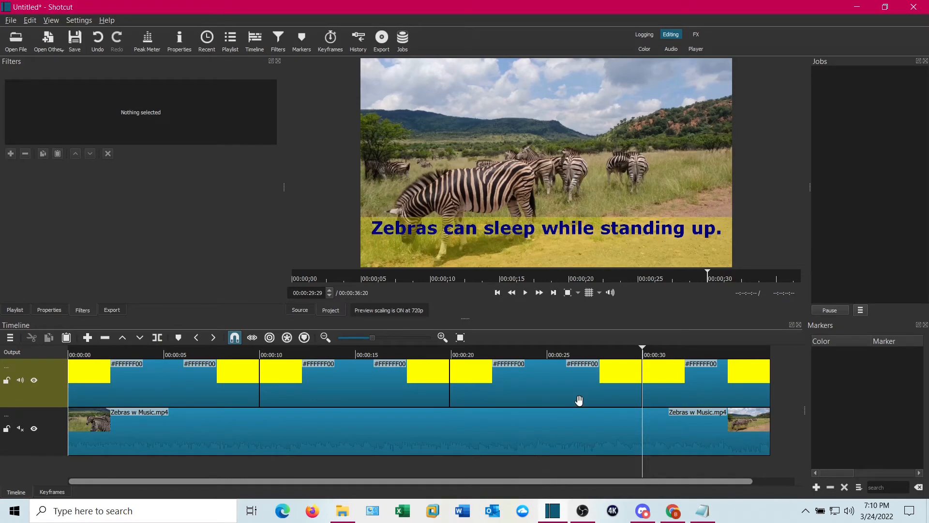
Replace the second yellow segment's caption with "They are herbivores and spend most of their time eating grass." copied from the Zebra Facts file in Notepad.
{"action": "left_click", "coordinate": [346, 470]}
{"action": "left_click", "coordinate": [372, 376]}
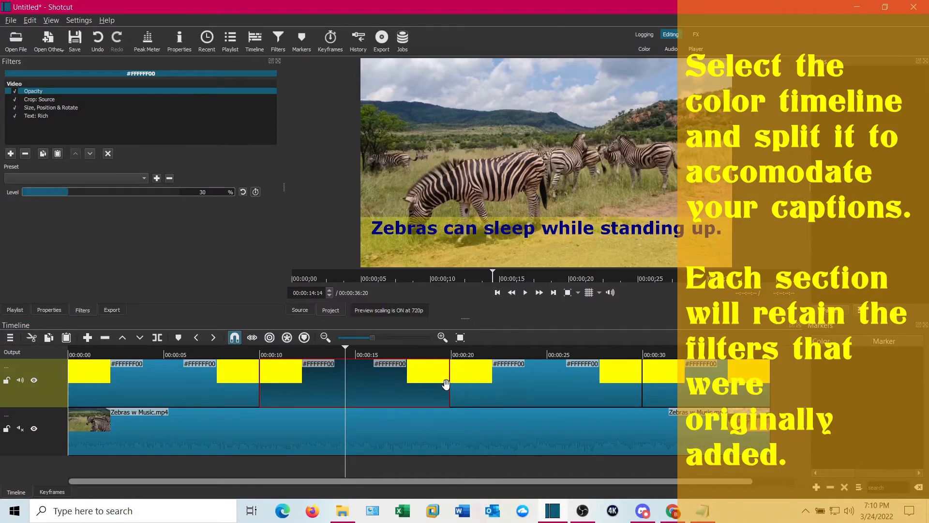
{"action": "mouse_move", "coordinate": [446, 384]}
{"action": "left_mouse_down"}
{"action": "mouse_move", "coordinate": [370, 388]}
{"action": "mouse_move", "coordinate": [446, 389]}
{"action": "left_mouse_up"}
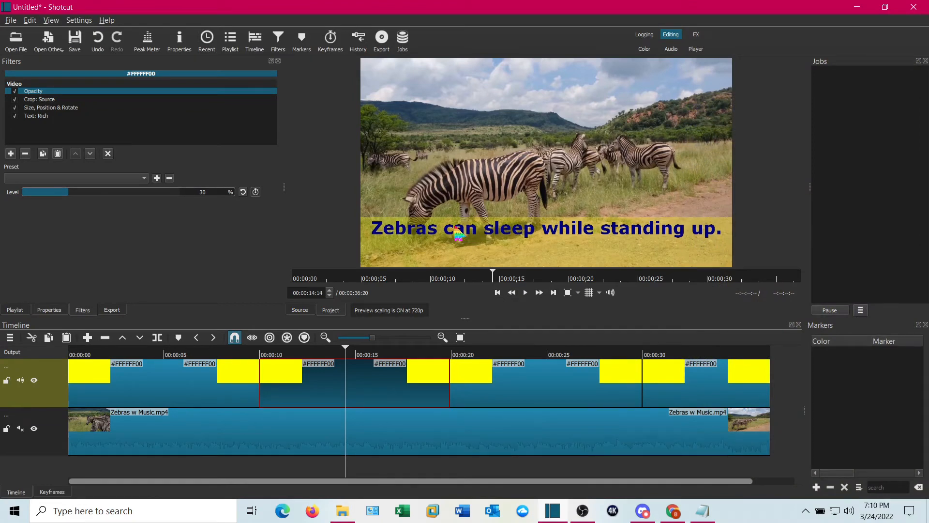
{"action": "left_click", "coordinate": [703, 511]}
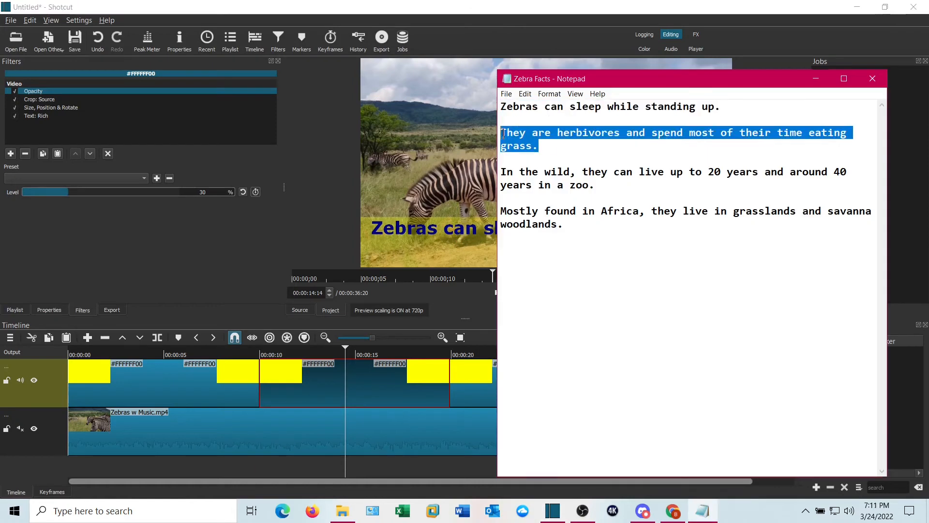
{"action": "right_click", "coordinate": [512, 130]}
{"action": "left_click", "coordinate": [532, 167]}
{"action": "left_click", "coordinate": [367, 381]}
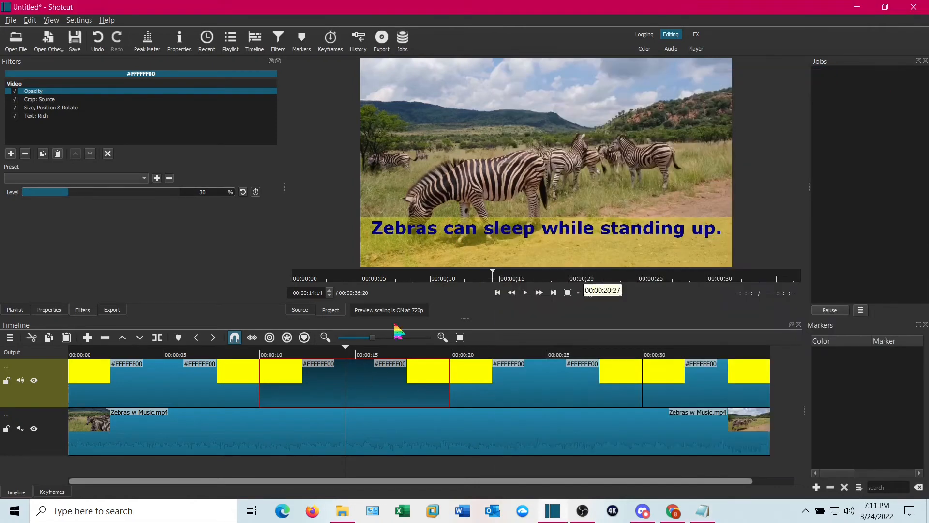
{"action": "left_click", "coordinate": [36, 116]}
{"action": "left_click_drag", "start_coordinate": [717, 228], "coordinate": [373, 228]}
{"action": "right_click", "coordinate": [376, 227]}
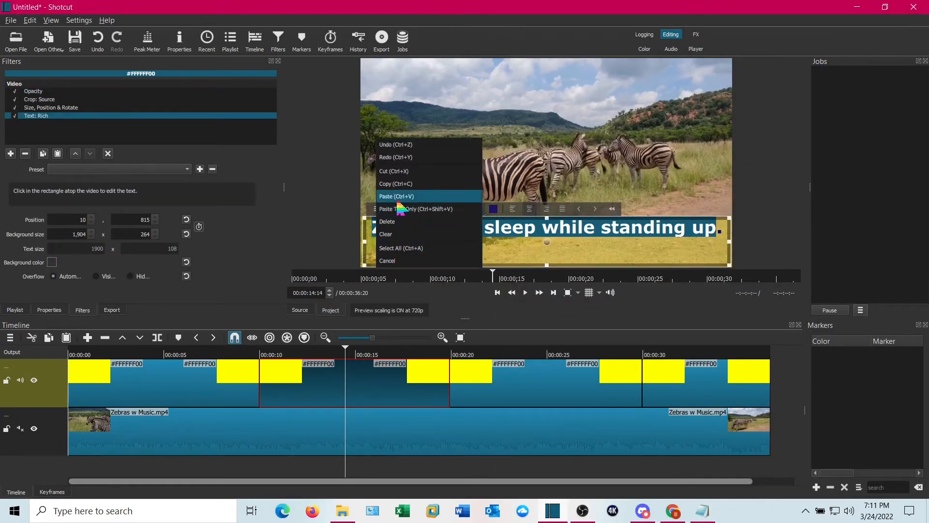
{"action": "left_click", "coordinate": [399, 196]}
Replace the third yellow segment's caption with "In the wild, they can live up to 20 years and around 40 years in a zoo." from Notepad.
{"action": "left_click", "coordinate": [538, 383]}
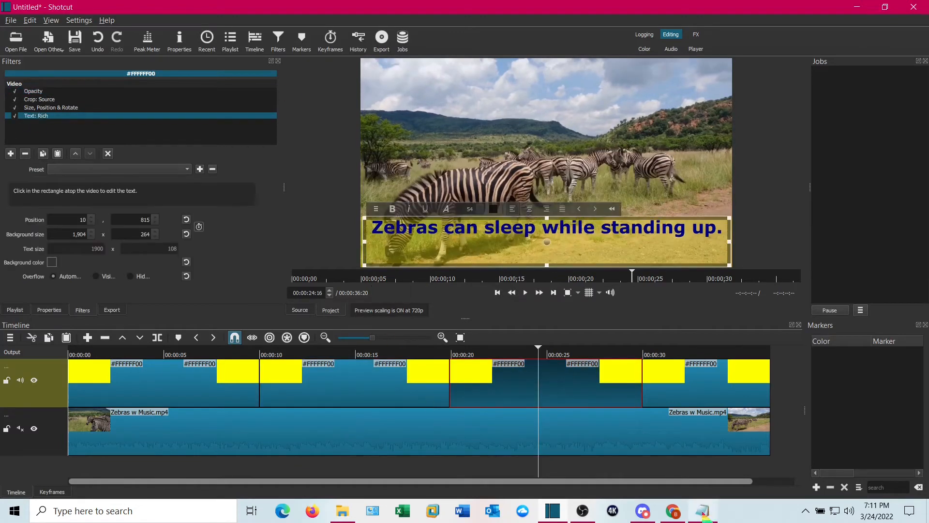
{"action": "left_click", "coordinate": [703, 513]}
{"action": "left_click_drag", "start_coordinate": [588, 184], "coordinate": [502, 170]}
{"action": "right_click", "coordinate": [518, 169]}
{"action": "left_click", "coordinate": [541, 207]}
{"action": "left_click", "coordinate": [486, 248]}
{"action": "left_click", "coordinate": [714, 232]}
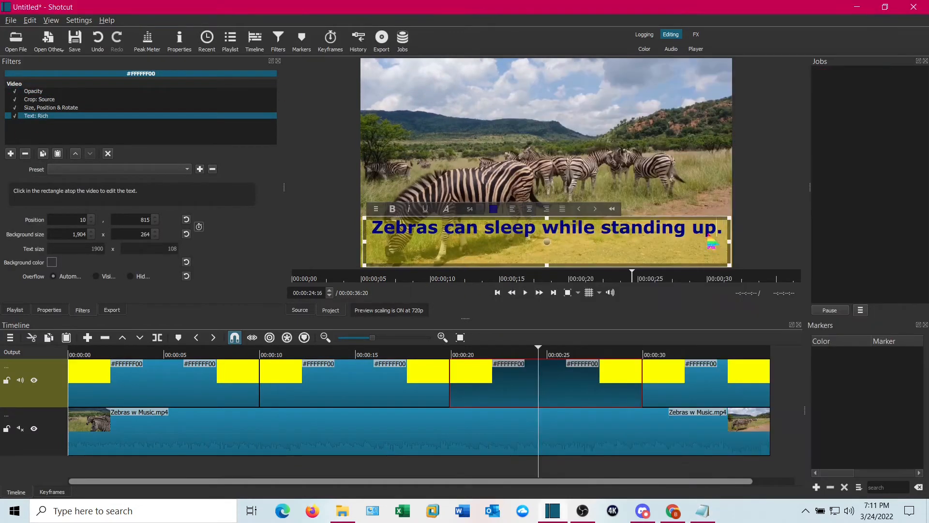
{"action": "left_click_drag", "start_coordinate": [712, 237], "coordinate": [373, 228]}
{"action": "right_click", "coordinate": [377, 228]}
{"action": "left_click", "coordinate": [409, 208]}
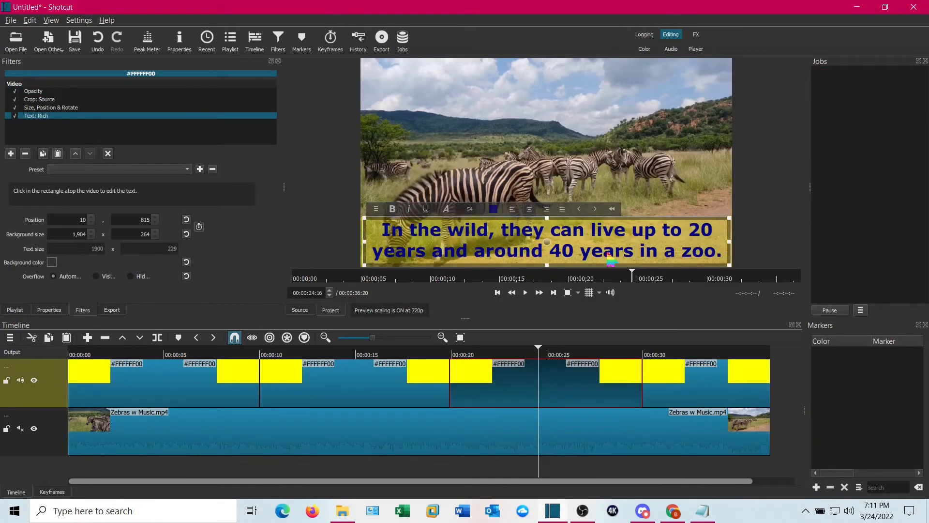
Replace the fourth yellow segment's caption with "Mostly found in Africa, they live in grasslands and savanna woodlands." copied from Notepad.
{"action": "left_click", "coordinate": [711, 380]}
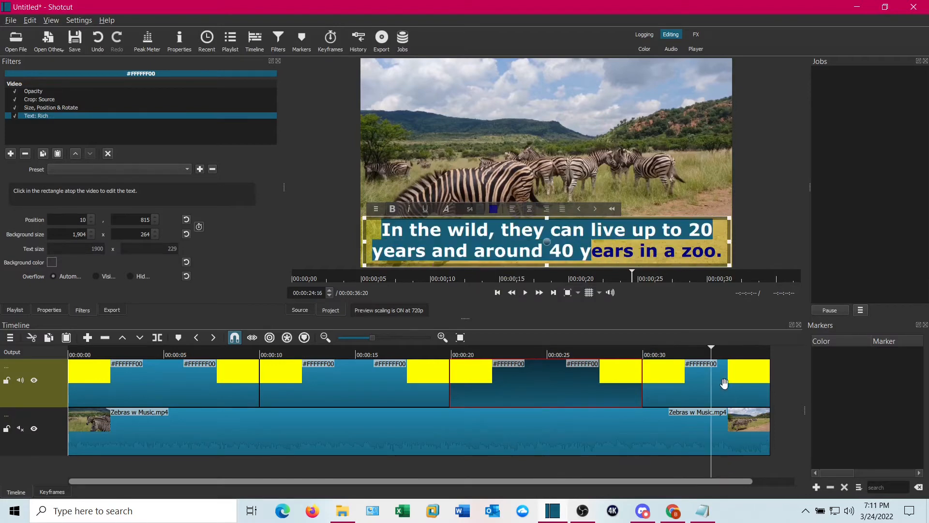
{"action": "left_click", "coordinate": [43, 117]}
{"action": "left_click", "coordinate": [702, 512]}
{"action": "left_click_drag", "start_coordinate": [569, 223], "coordinate": [501, 209]}
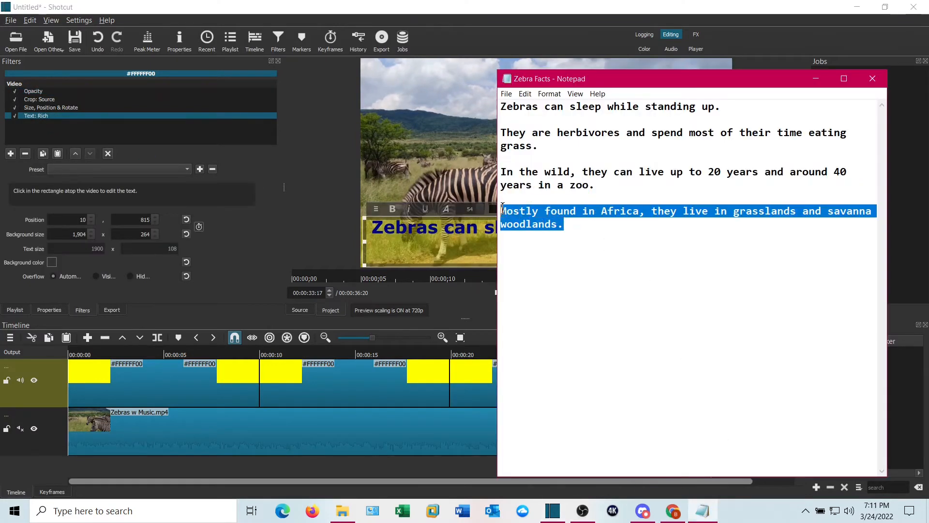
{"action": "right_click", "coordinate": [506, 210]}
{"action": "left_click", "coordinate": [532, 248]}
{"action": "left_click", "coordinate": [496, 246]}
{"action": "left_click", "coordinate": [712, 233]}
{"action": "left_click_drag", "start_coordinate": [715, 237], "coordinate": [374, 228]}
{"action": "right_click", "coordinate": [374, 228]}
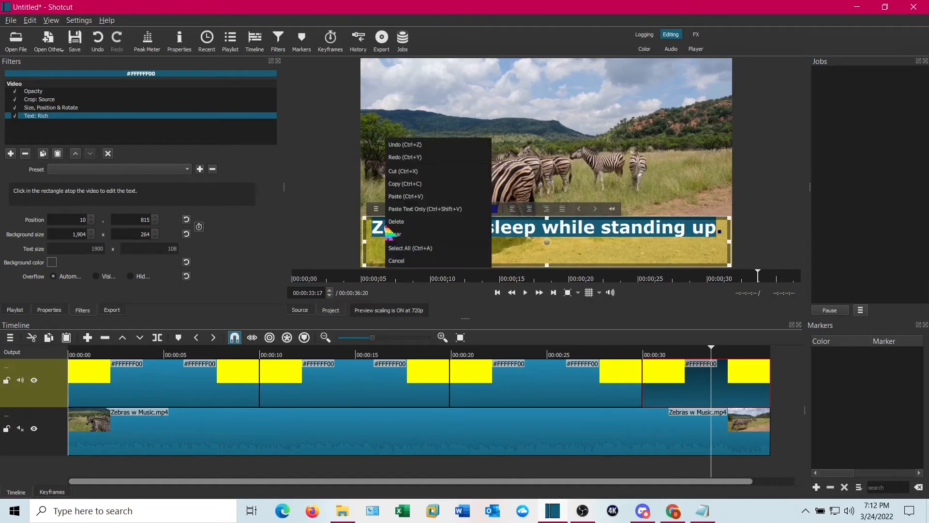
{"action": "left_click", "coordinate": [409, 207]}
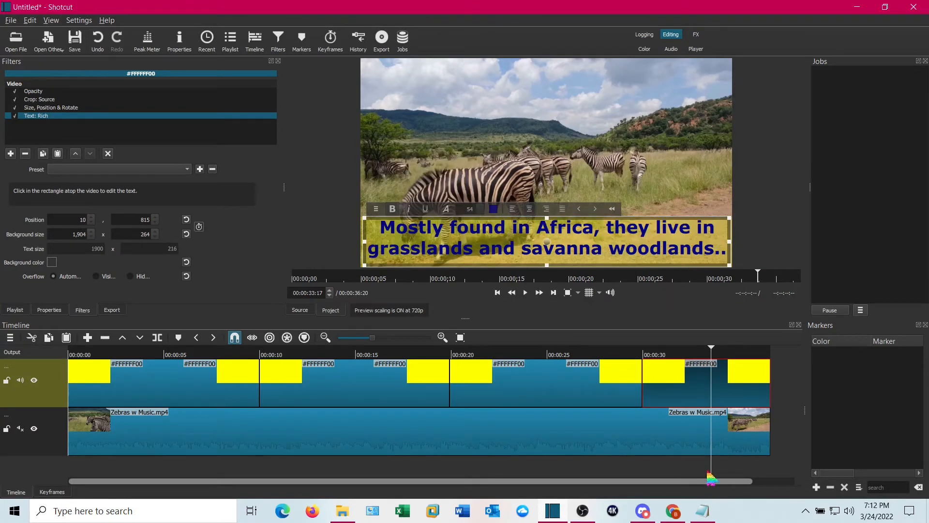
Play back the video from about 8 seconds to preview the captions changing across the segments.
{"action": "left_click_drag", "start_coordinate": [716, 469], "coordinate": [236, 472]}
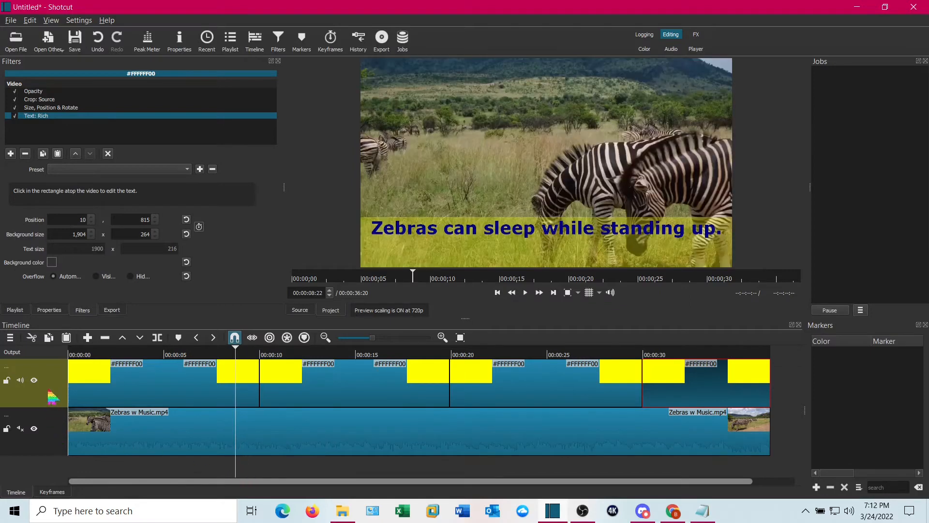
{"action": "left_click", "coordinate": [71, 387]}
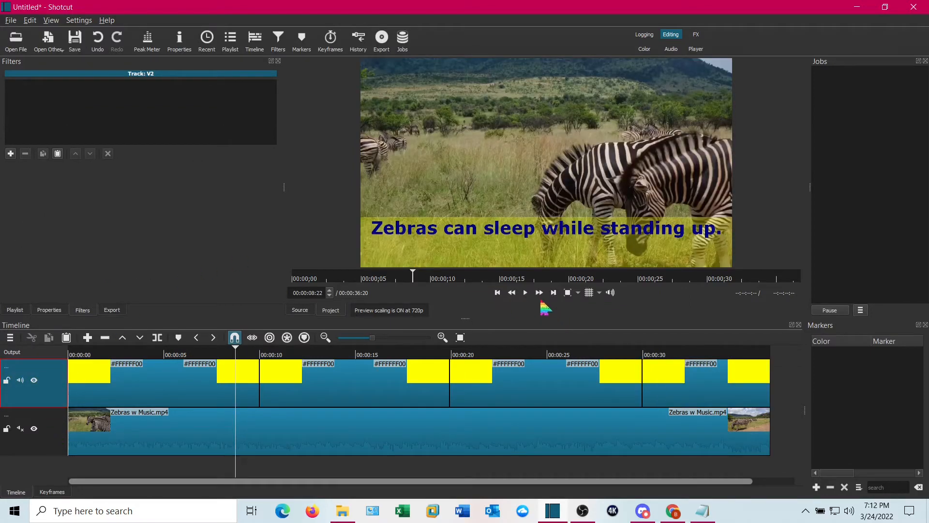
{"action": "left_click", "coordinate": [527, 292]}
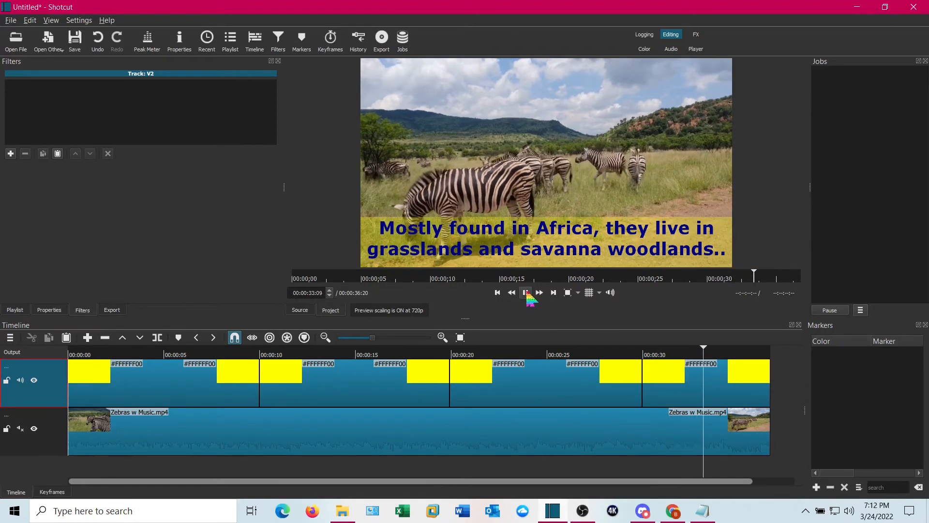
{"action": "left_click", "coordinate": [526, 293]}
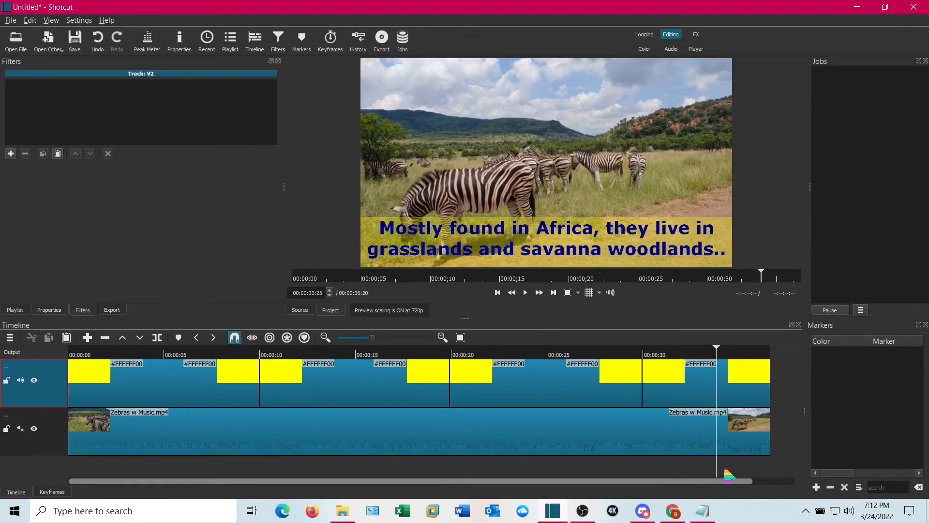
{"action": "left_click_drag", "start_coordinate": [719, 468], "coordinate": [359, 477]}
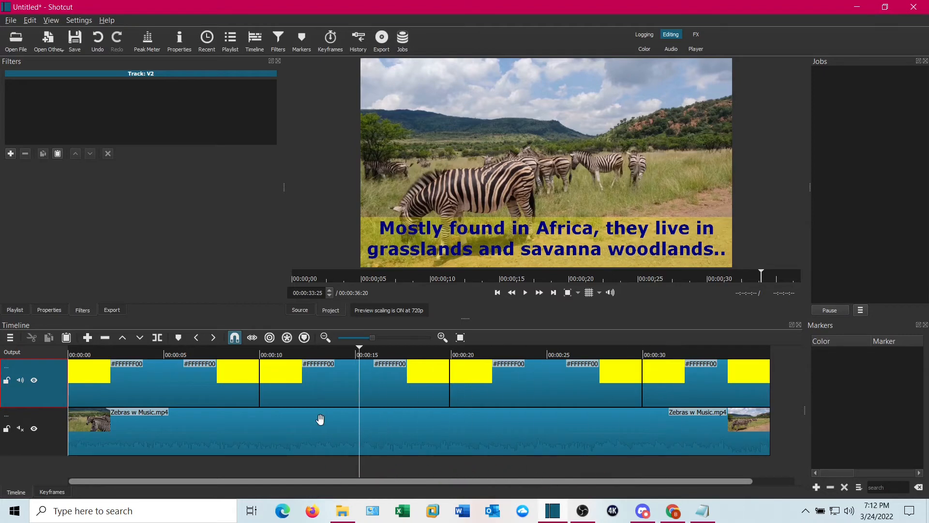
{"action": "left_click_drag", "start_coordinate": [260, 385], "coordinate": [224, 395]}
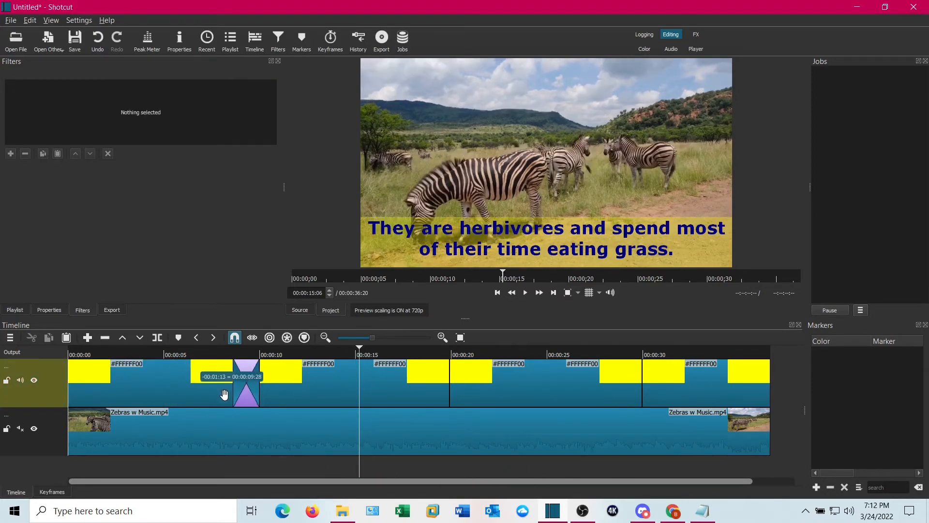
{"action": "left_click", "coordinate": [97, 40]}
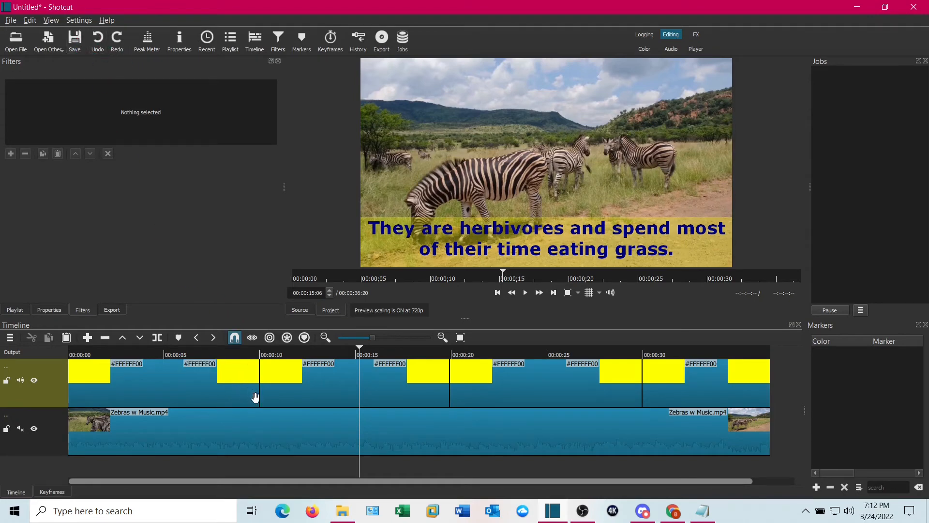
Trim the ends of the first and second yellow caption segments back to about 5 and 15 seconds, leaving gaps after them.
{"action": "left_click_drag", "start_coordinate": [259, 396], "coordinate": [157, 385]}
{"action": "left_click", "coordinate": [419, 389]}
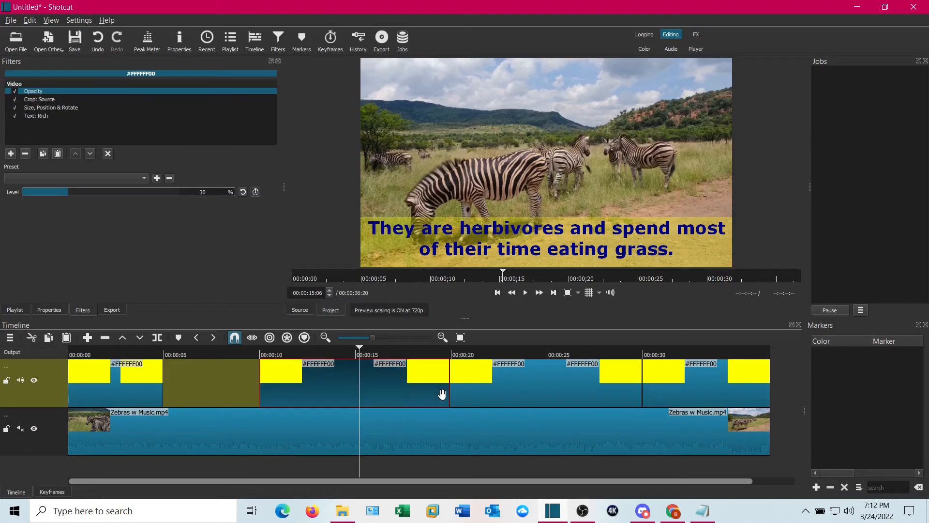
{"action": "left_click_drag", "start_coordinate": [448, 401], "coordinate": [345, 396]}
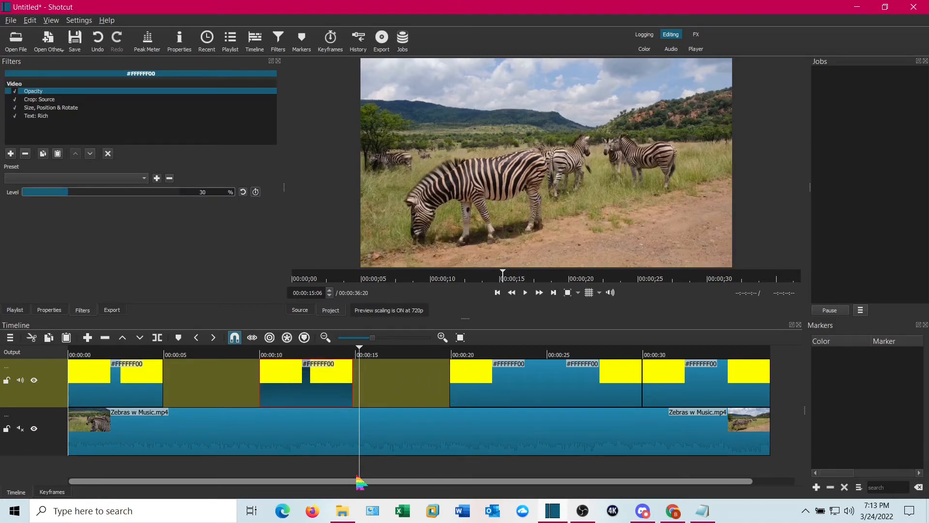
Play back the video from just before 10 seconds to preview the trimmed second caption and the gap after it.
{"action": "left_click_drag", "start_coordinate": [360, 481], "coordinate": [255, 467]}
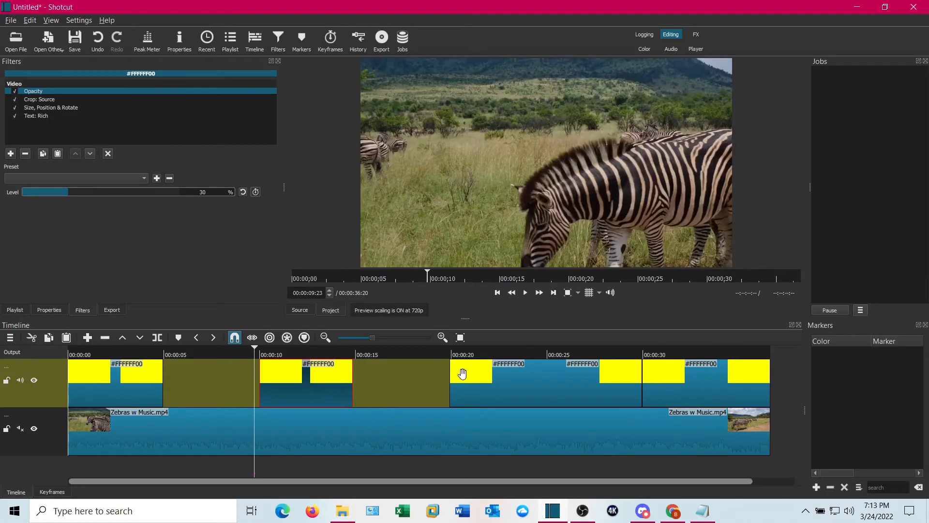
{"action": "left_click", "coordinate": [525, 292]}
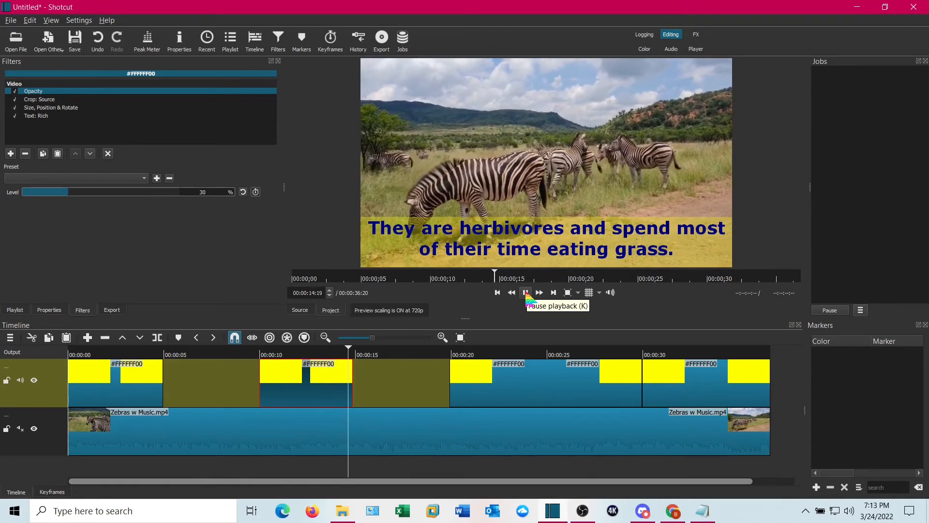
{"action": "left_click", "coordinate": [527, 293]}
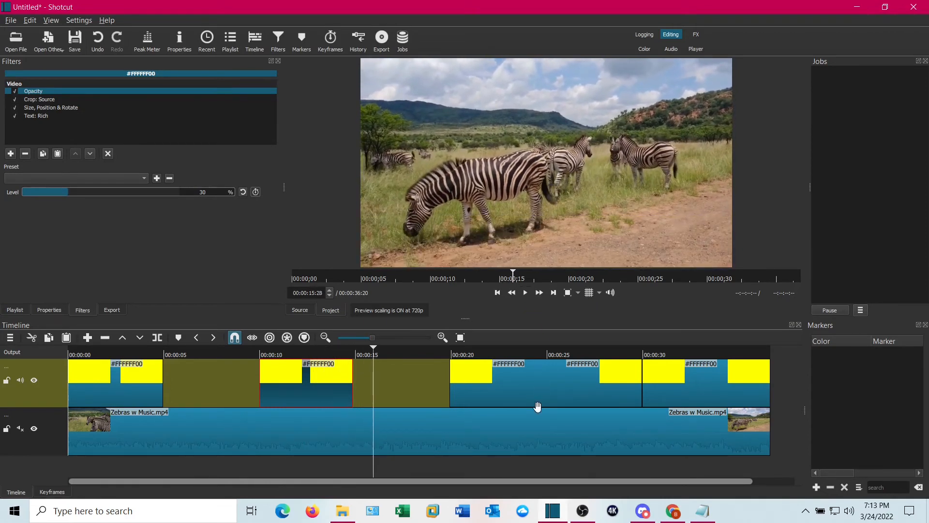
Set the third yellow segment's vertical fit to top in its Size, Position & Rotate filter.
{"action": "left_click", "coordinate": [527, 473]}
{"action": "left_click", "coordinate": [570, 382]}
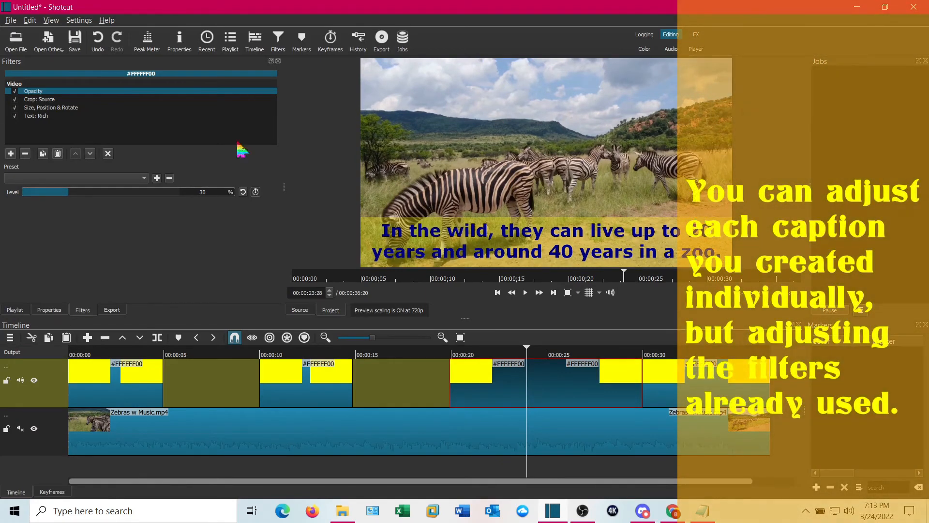
{"action": "left_click", "coordinate": [40, 109]}
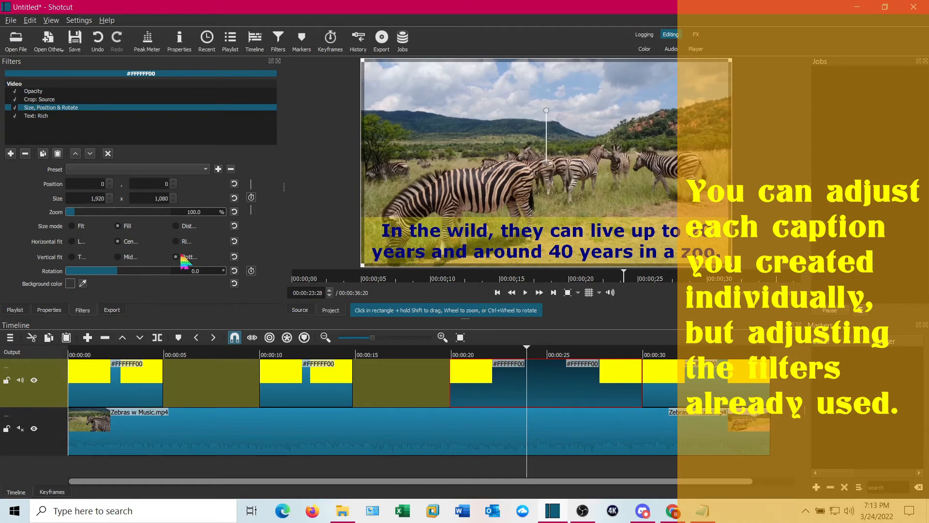
{"action": "left_click", "coordinate": [72, 257]}
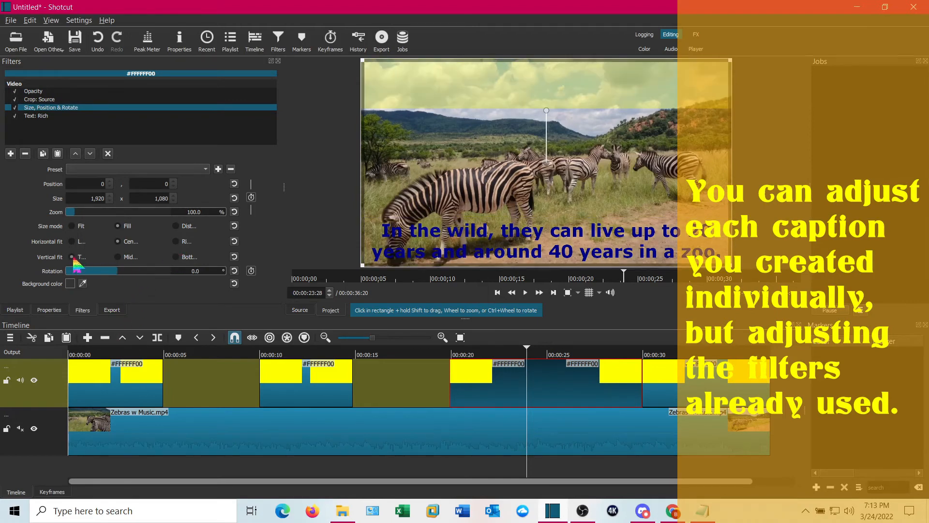
Move the third segment's rich text caption up onto the yellow band at the top of the frame, at about position 5, -2.
{"action": "left_click", "coordinate": [34, 117]}
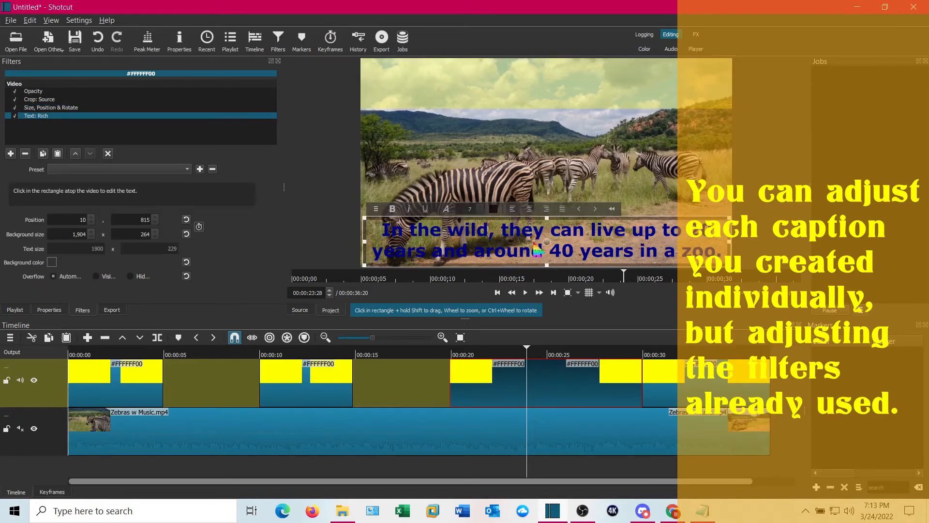
{"action": "left_click_drag", "start_coordinate": [548, 242], "coordinate": [551, 84]}
{"action": "left_click_drag", "start_coordinate": [550, 85], "coordinate": [551, 87]}
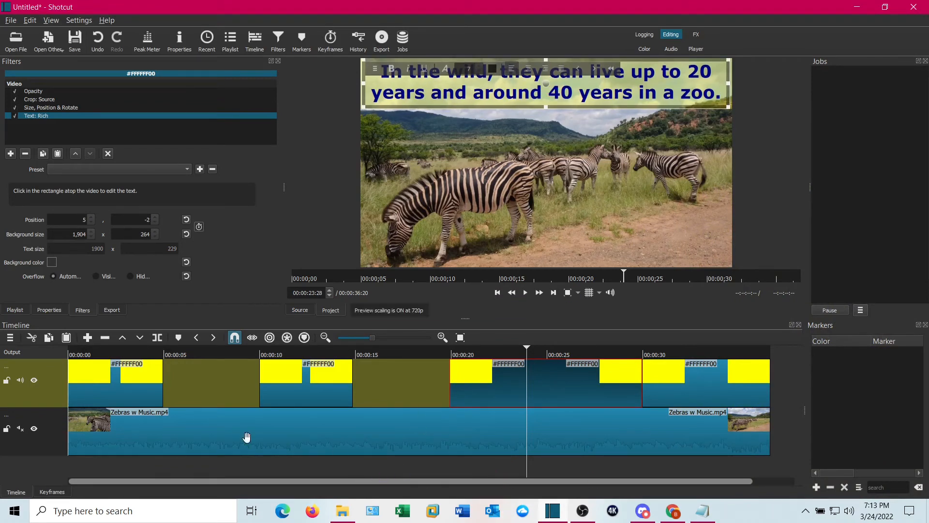
Deselect the third segment and play back from about 24 seconds to preview the change from the top caption to the fourth caption.
{"action": "left_click", "coordinate": [52, 400]}
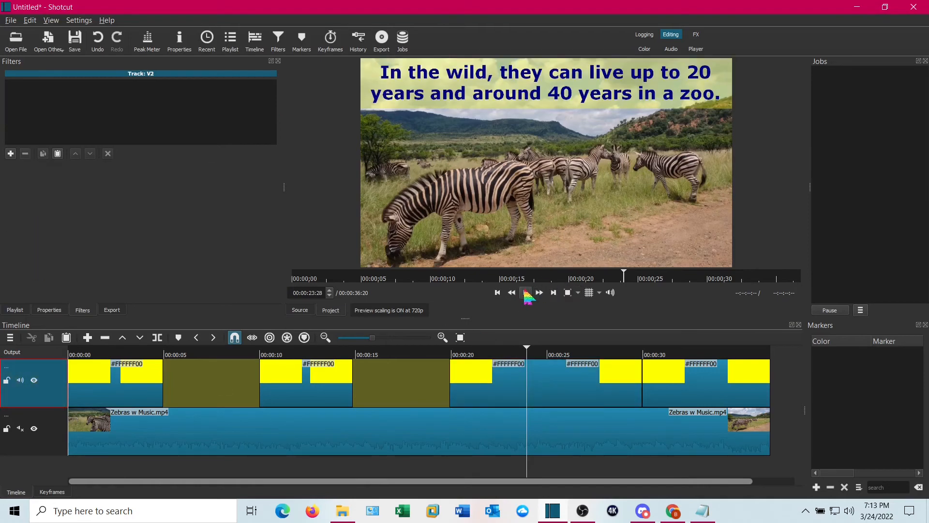
{"action": "left_click", "coordinate": [526, 293]}
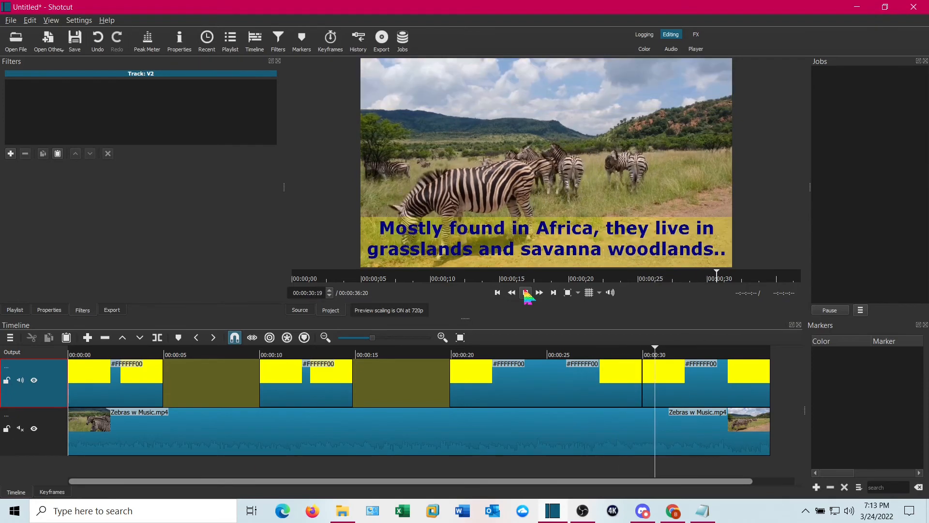
{"action": "left_click", "coordinate": [525, 292]}
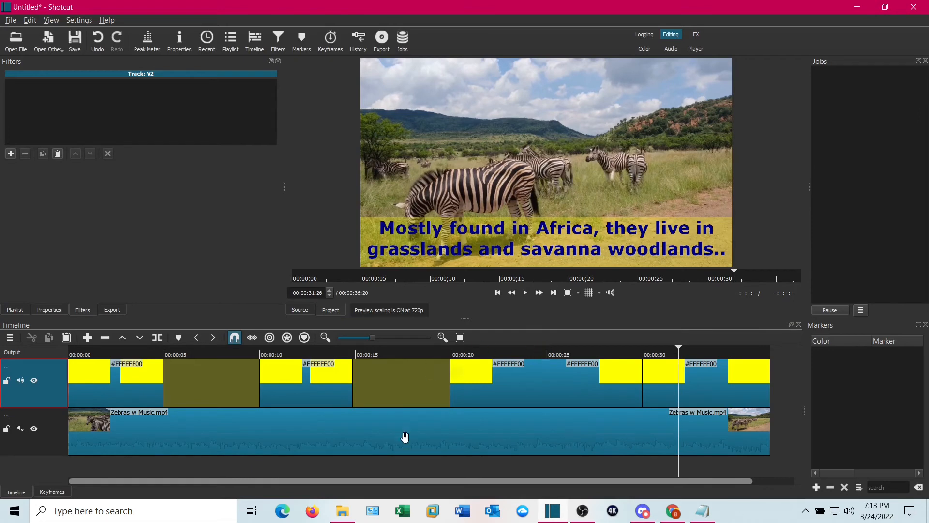